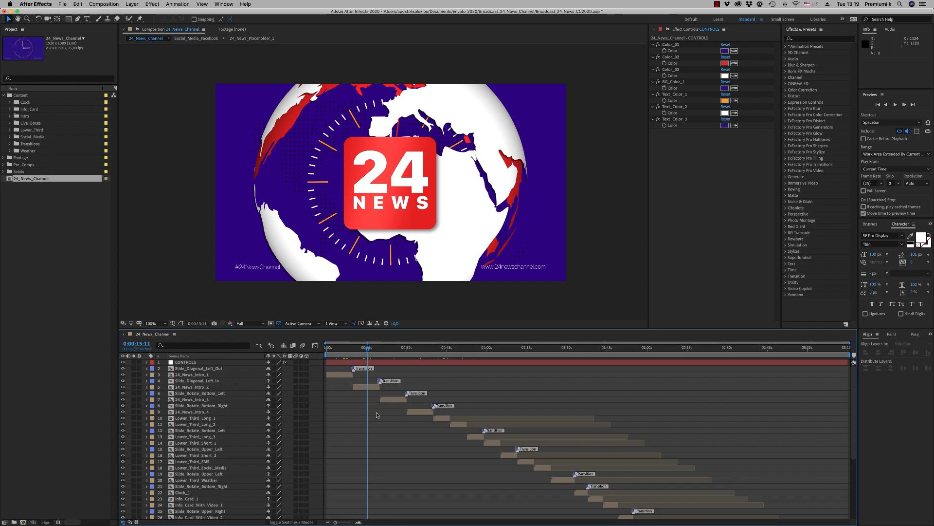
Select the CONTROLS layer and its Color_01 effect to inspect the template's colour controls
click(372, 362)
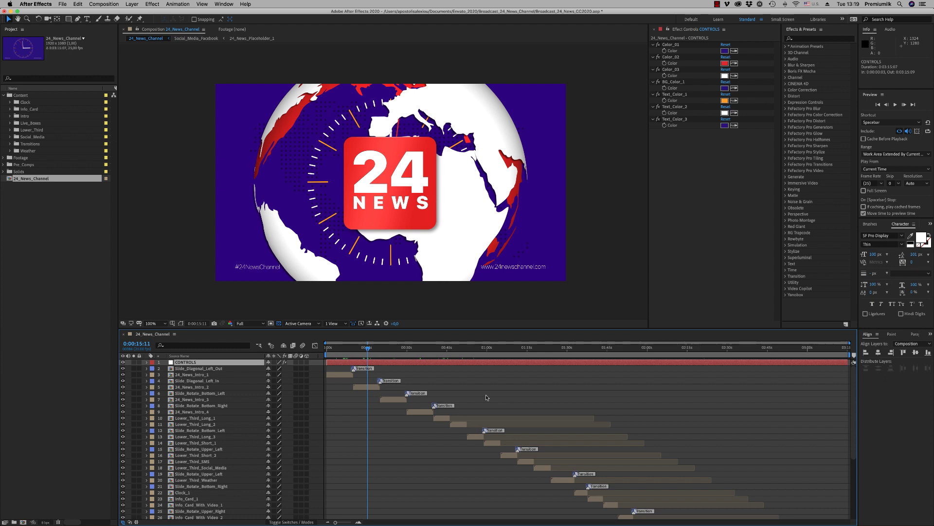
click(359, 404)
click(371, 363)
click(339, 399)
click(367, 364)
click(674, 48)
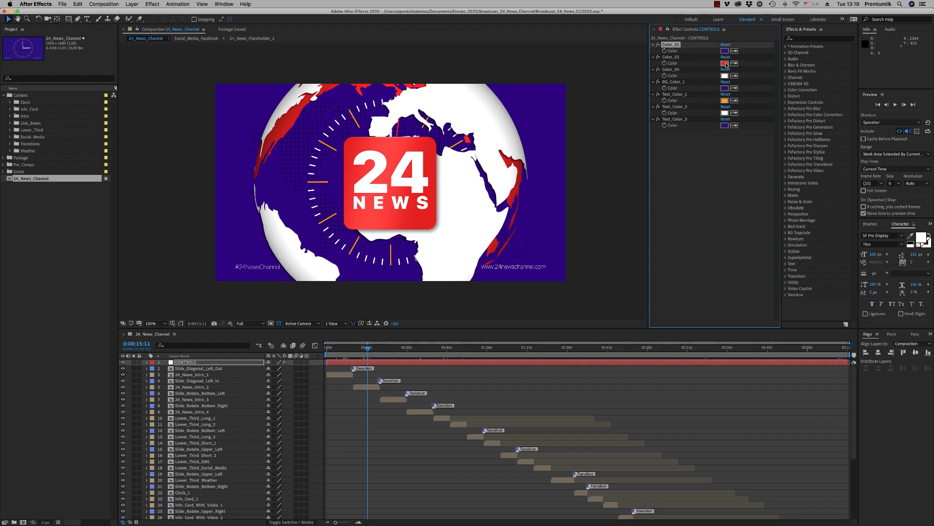
Try a dark gold for the Color_02 control on the CONTROLS layer, and cancel the colour change
click(725, 63)
click(685, 329)
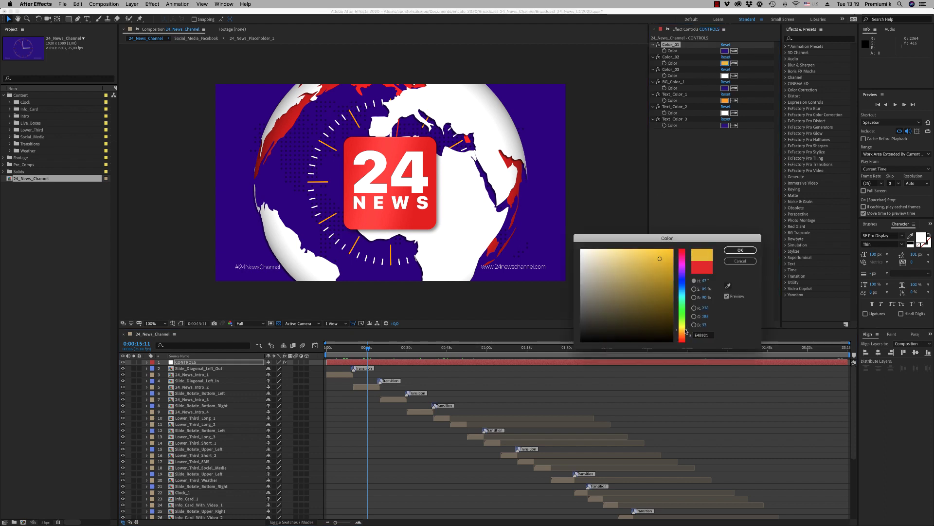
click(672, 300)
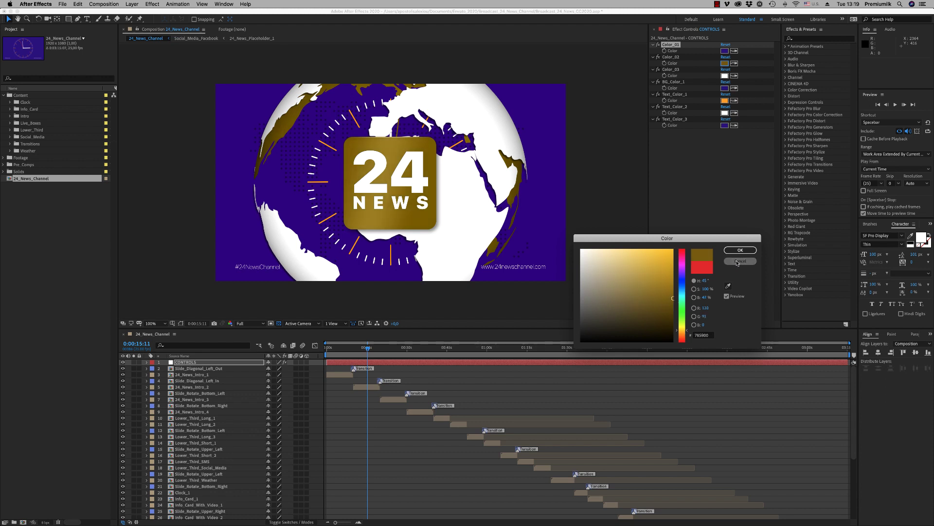
click(740, 261)
Try a green background through the BG_Color_1 control, cancel it, and select the Text_Color_1 effect
click(725, 88)
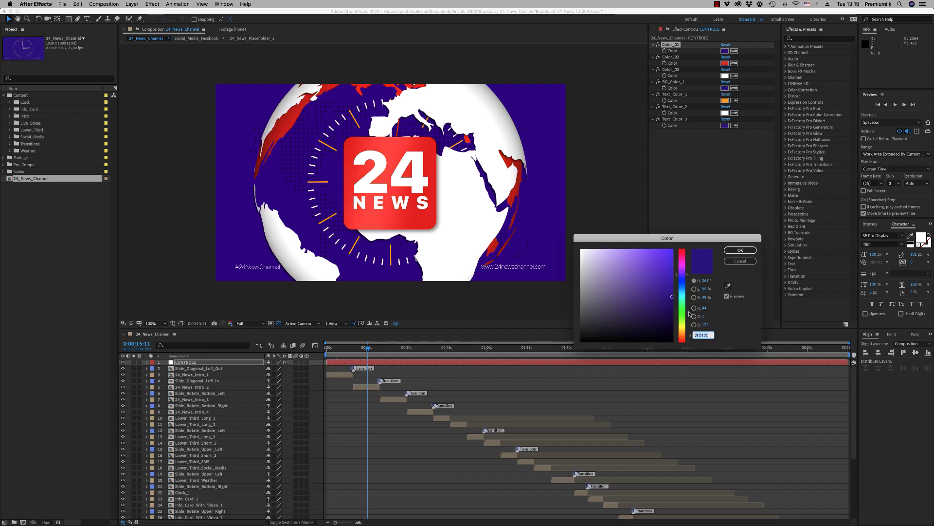
mouse_move(688, 315)
mouse_down()
mouse_move(684, 327)
mouse_move(684, 319)
mouse_up()
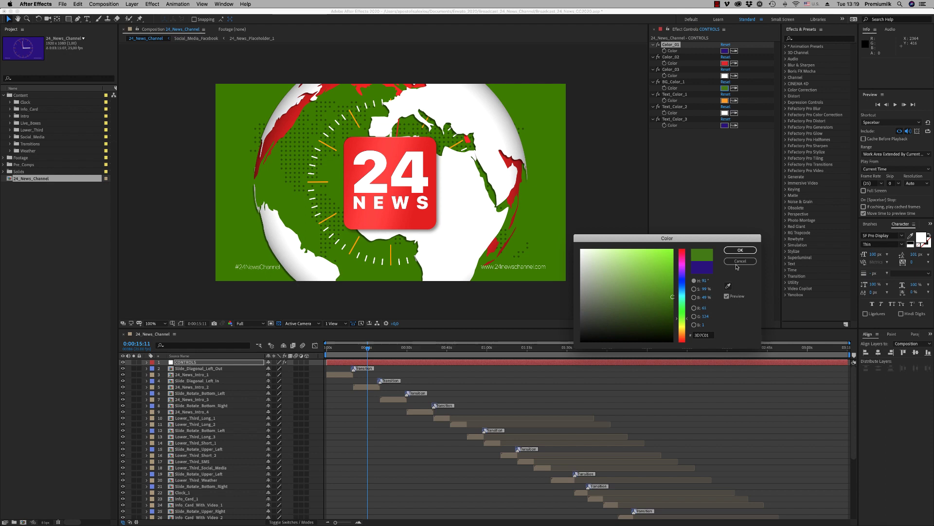
click(739, 261)
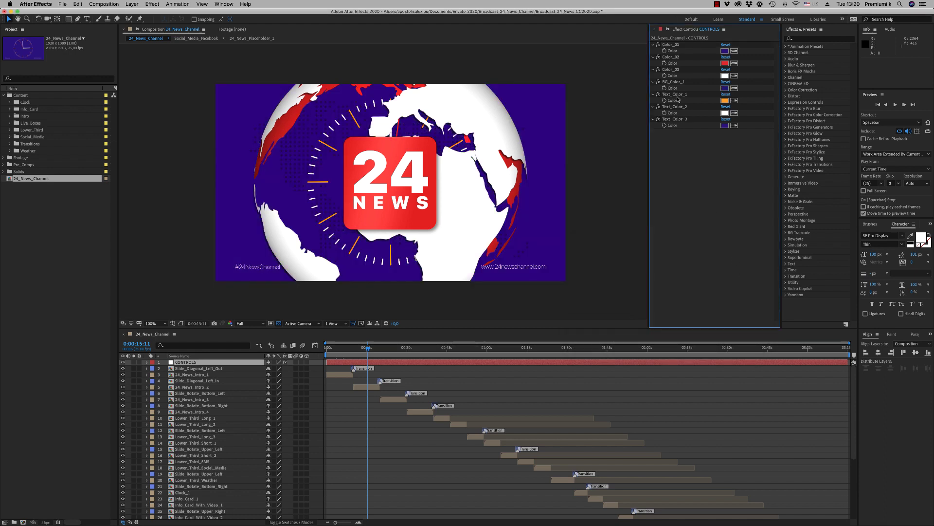
click(677, 96)
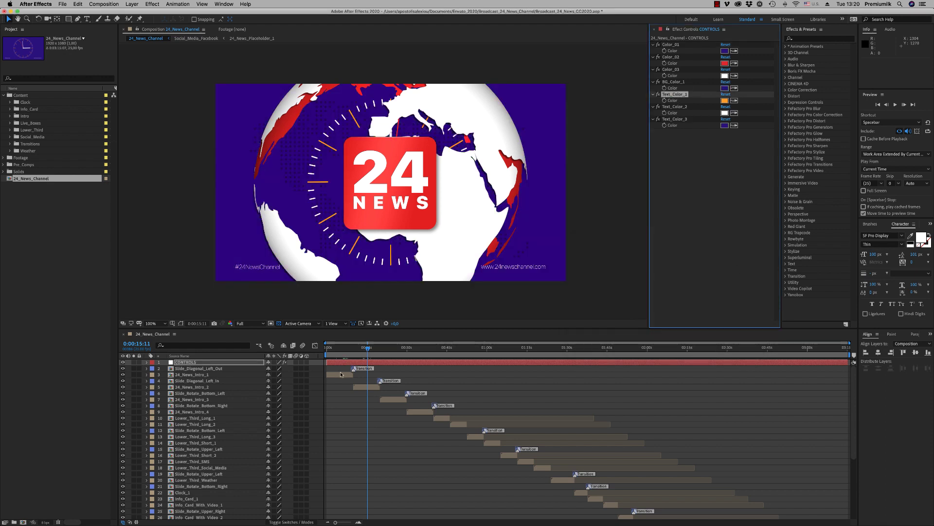
Open the 24_News_Intro_1 composition and the Clock composition nested inside it
click(348, 349)
double_click(343, 374)
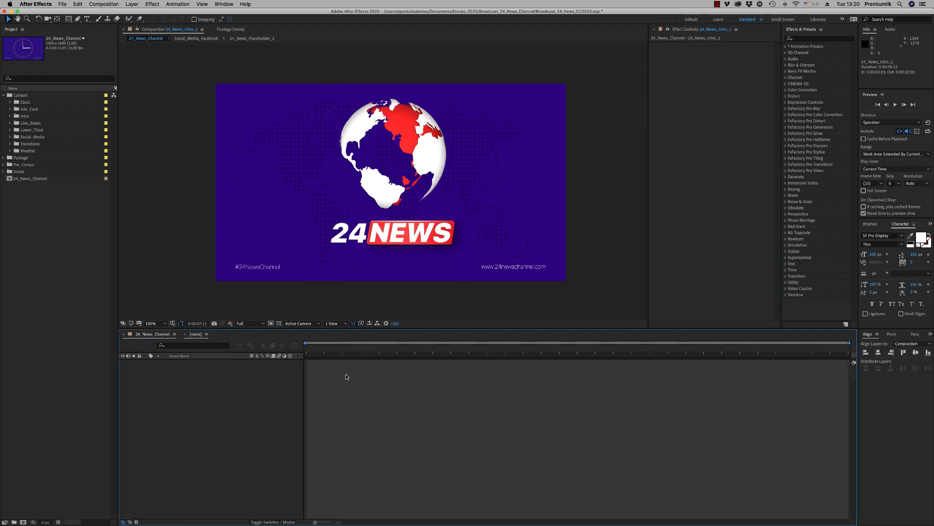
drag(340, 350, 332, 369)
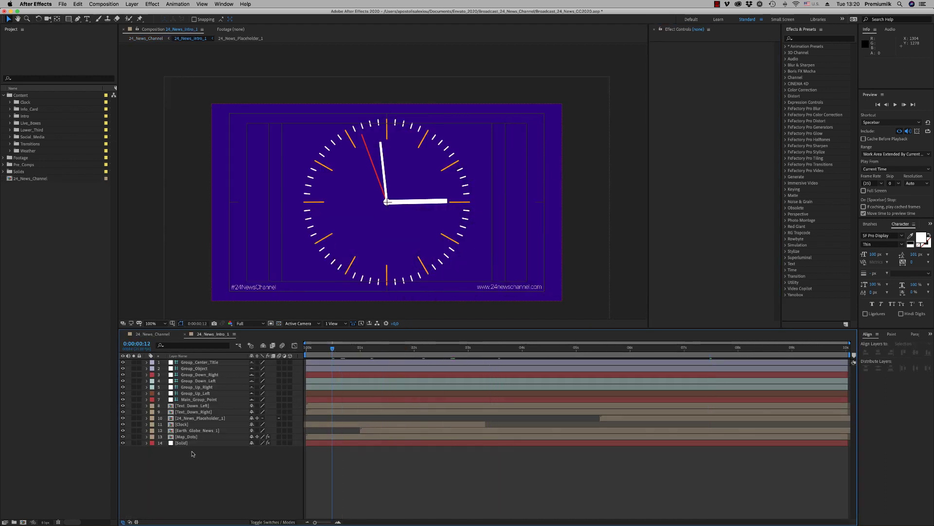
double_click(182, 424)
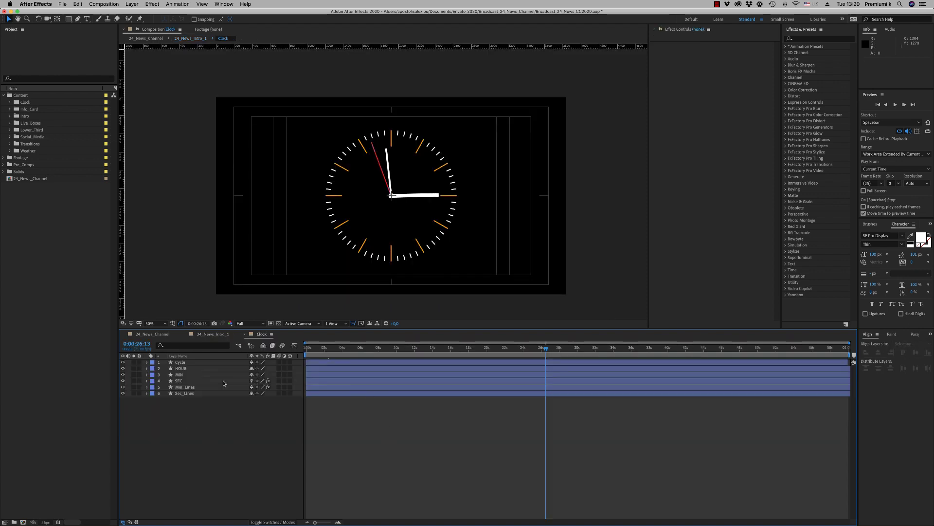
Set the HOUR layer's rotation to 270° and close the Clock composition
click(181, 369)
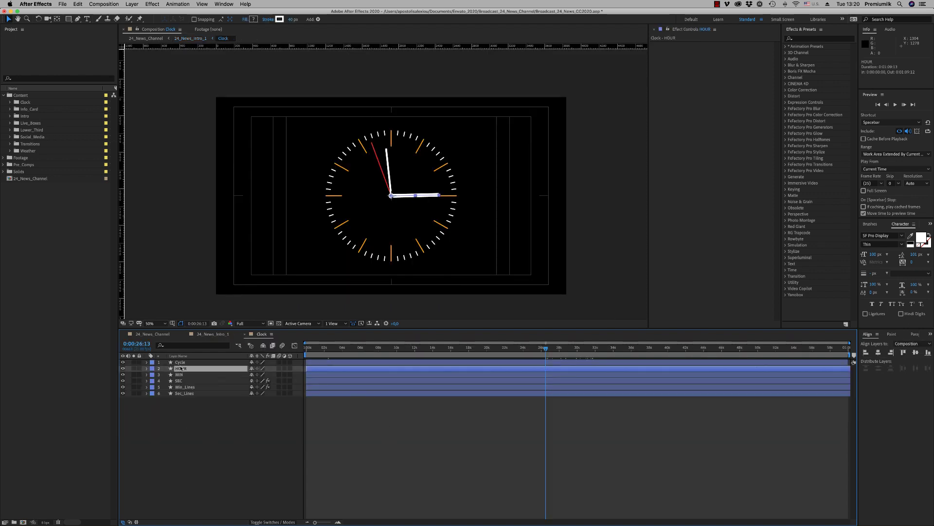
key(r)
drag(258, 375, 351, 411)
click(381, 445)
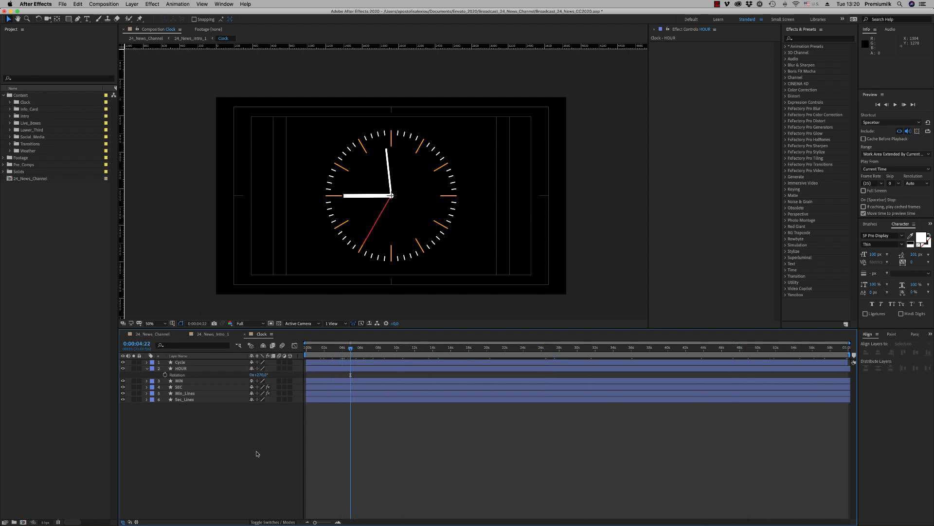
click(146, 368)
click(245, 334)
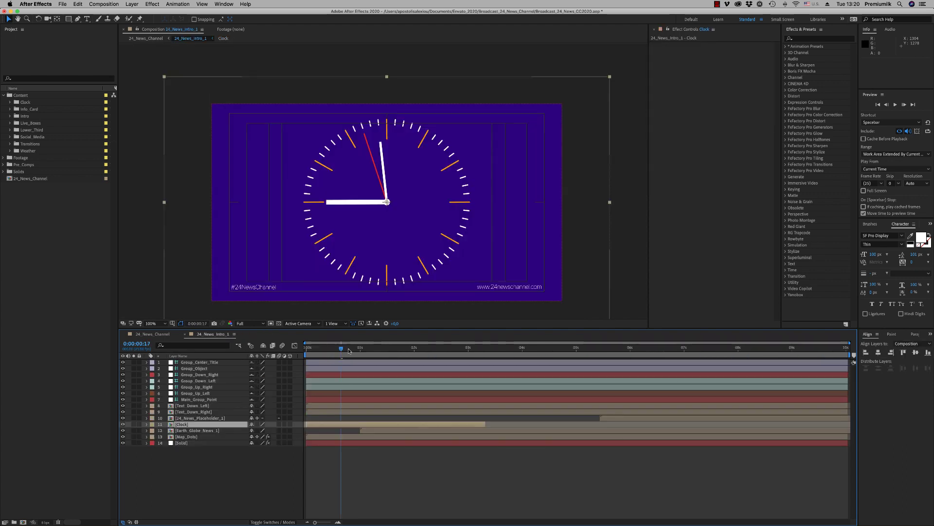
Open the 24_News_Placeholder_1 composition and replace the News text with "world"
drag(343, 355, 702, 357)
double_click(220, 420)
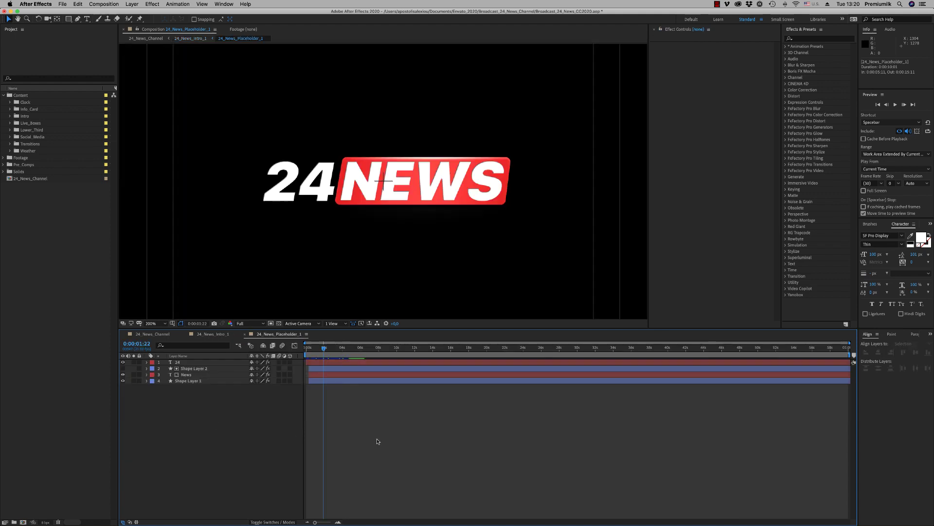
double_click(186, 374)
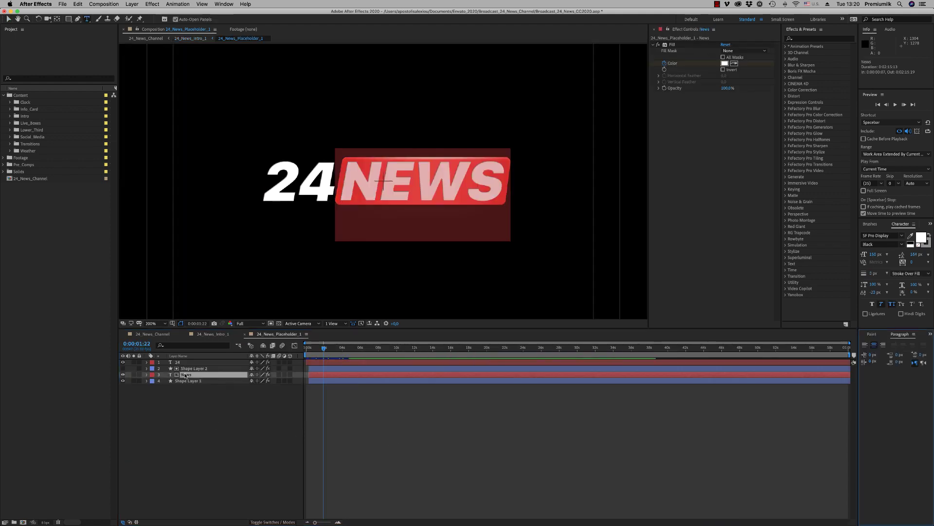
text(or)
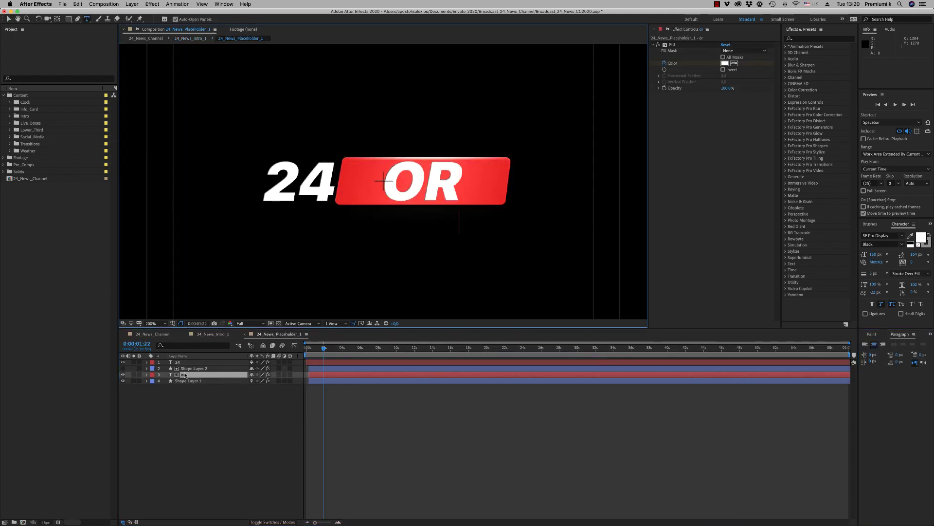
key(BackSpace)
key(BackSpace)
text(world)
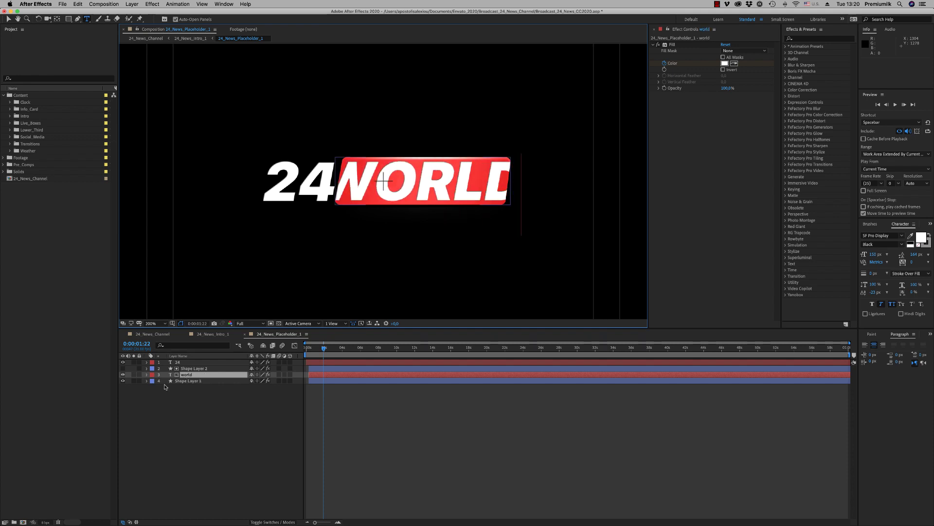
Try widening Shape Layer 1 to a horizontal scale of 79%, and undo the scale change
click(187, 381)
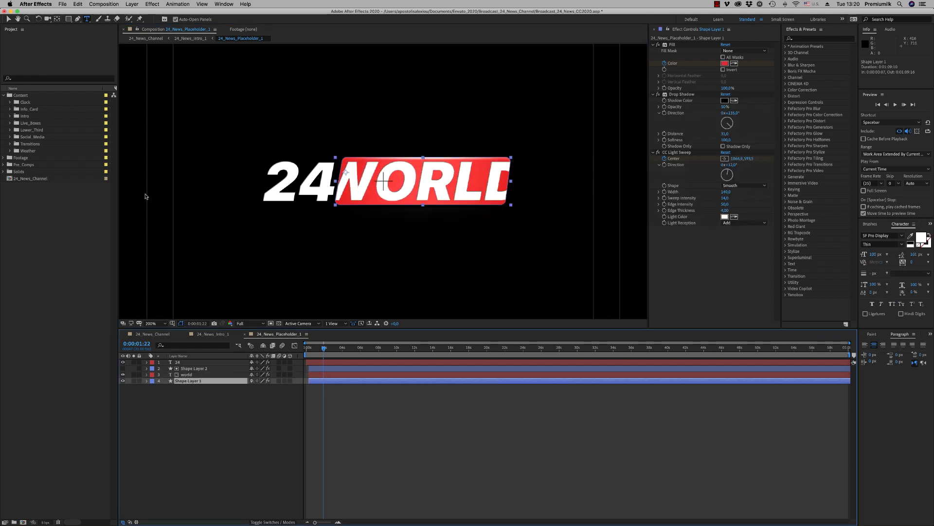
click(78, 19)
click(191, 382)
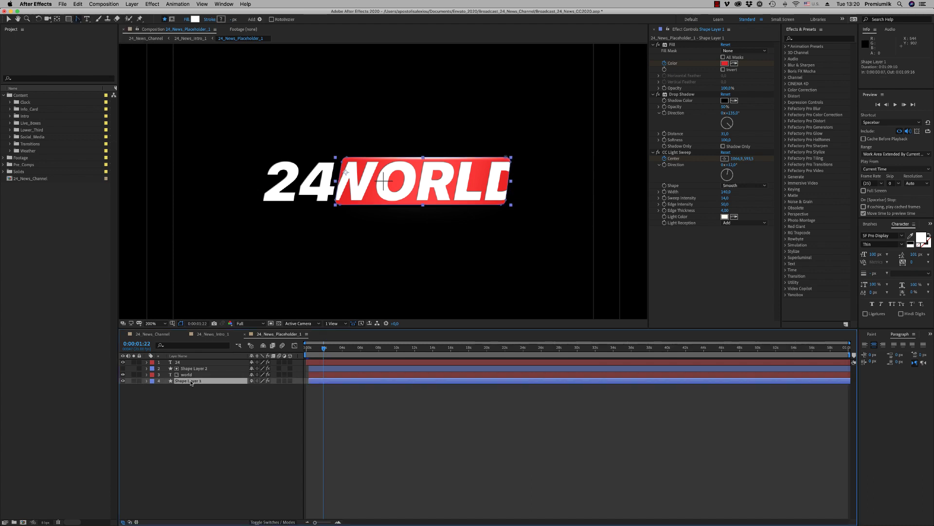
key(u)
key(u)
key(u)
key(u)
key(s)
drag(258, 387, 264, 387)
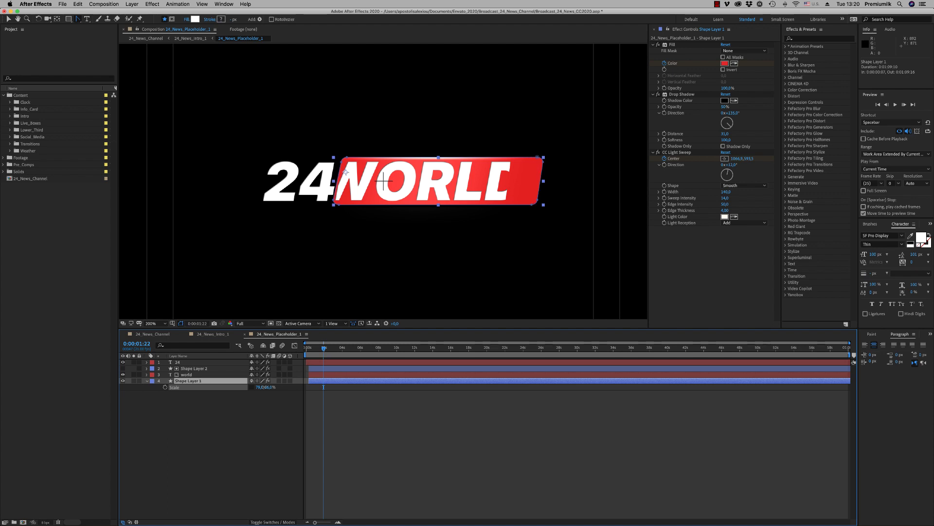
key(ctrl+z)
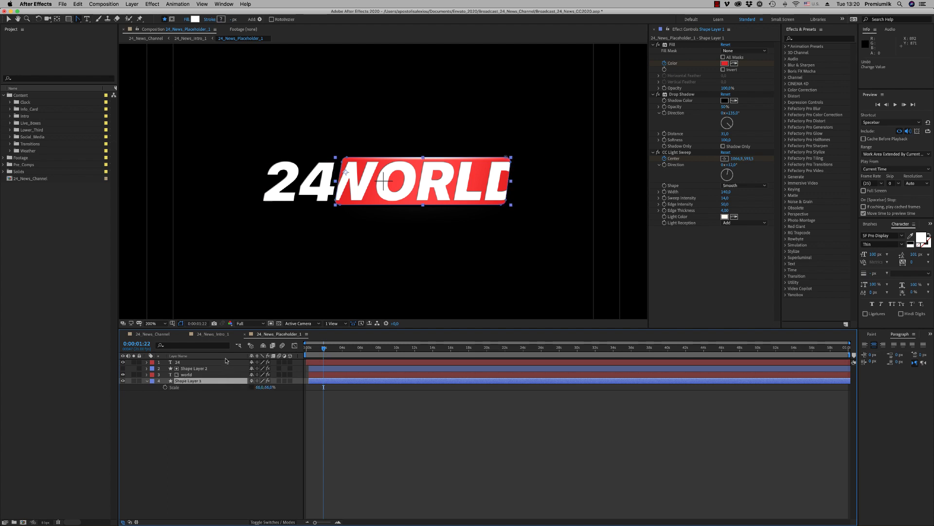
Show the Parent & Link column to parent Shape Layer 2 to Shape Layer 1, and set Shape Layer 1's horizontal scale to 82%
right_click(226, 357)
mouse_move(253, 379)
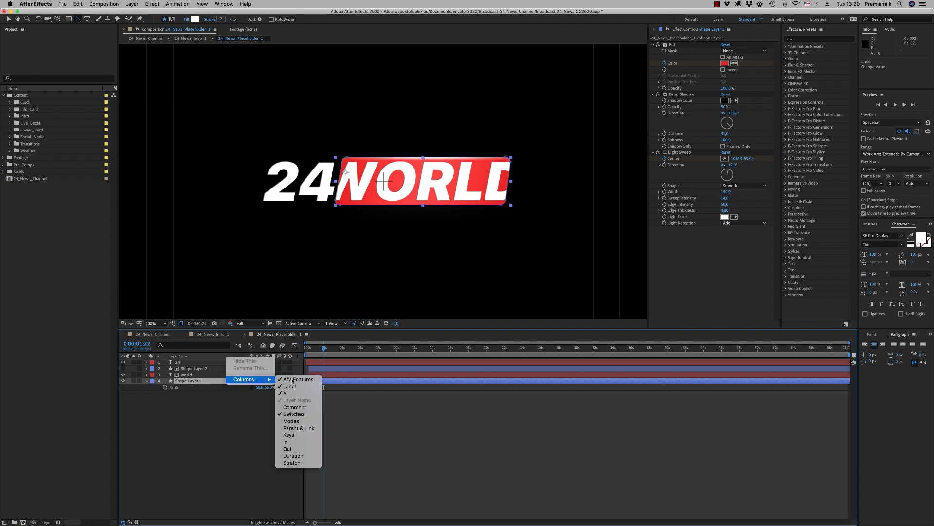
click(298, 427)
drag(301, 368, 266, 387)
key(s)
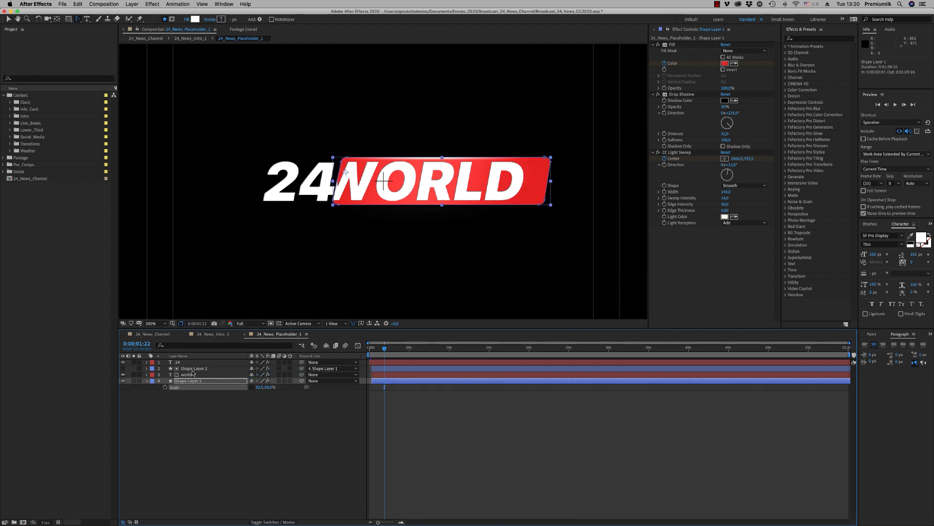
Move the world text to the right so it sits centred in the red shape
click(190, 375)
click(6, 20)
drag(387, 192, 408, 193)
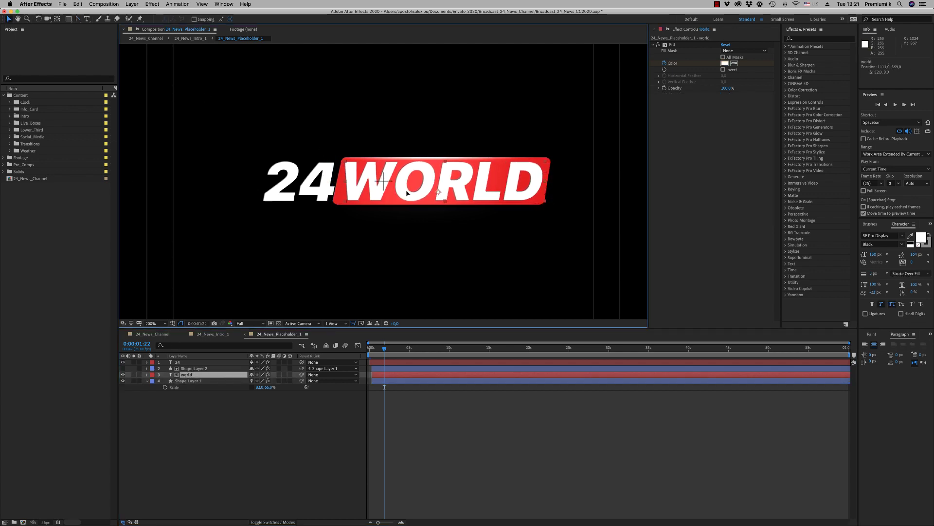
click(295, 406)
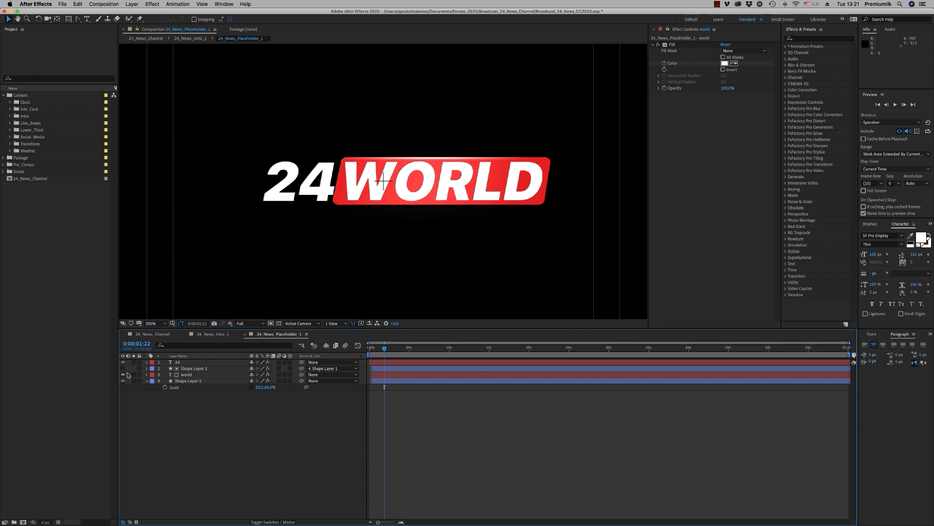
Undo the latest edits to the world text and its red shape
click(148, 381)
key(super+z)
key(super+z)
key(super+z)
key(super+z)
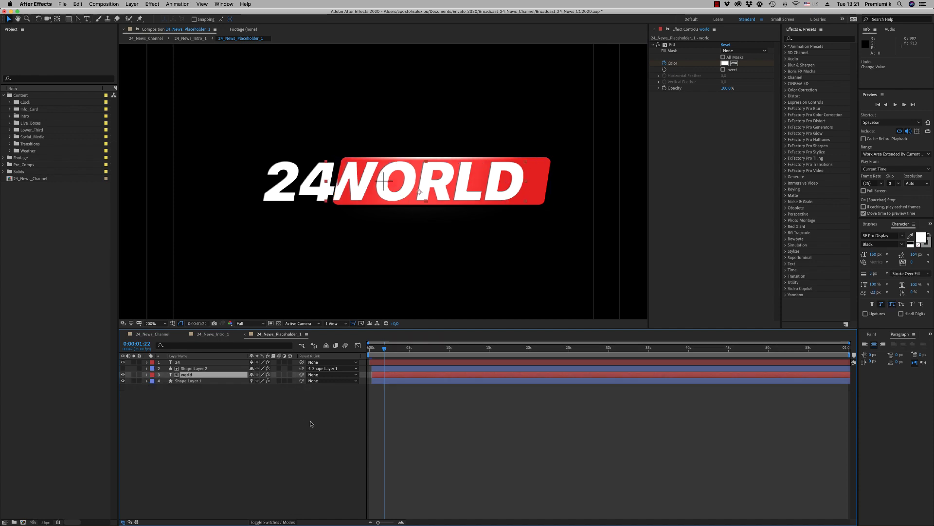
click(318, 398)
Close the placeholder and 24_News_Intro_1 compositions, and open 24_News_Placeholder_2 inside 24_News_Intro_2
click(246, 334)
click(185, 334)
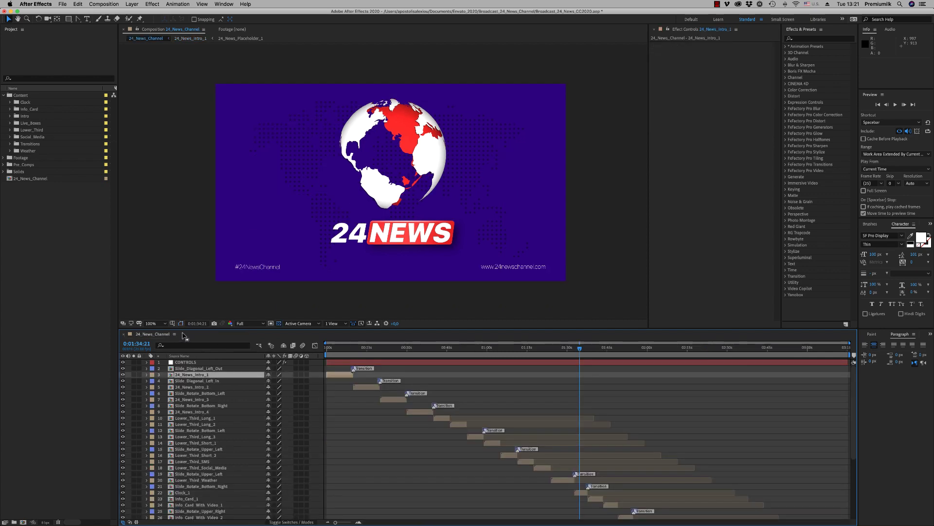
click(362, 347)
double_click(368, 387)
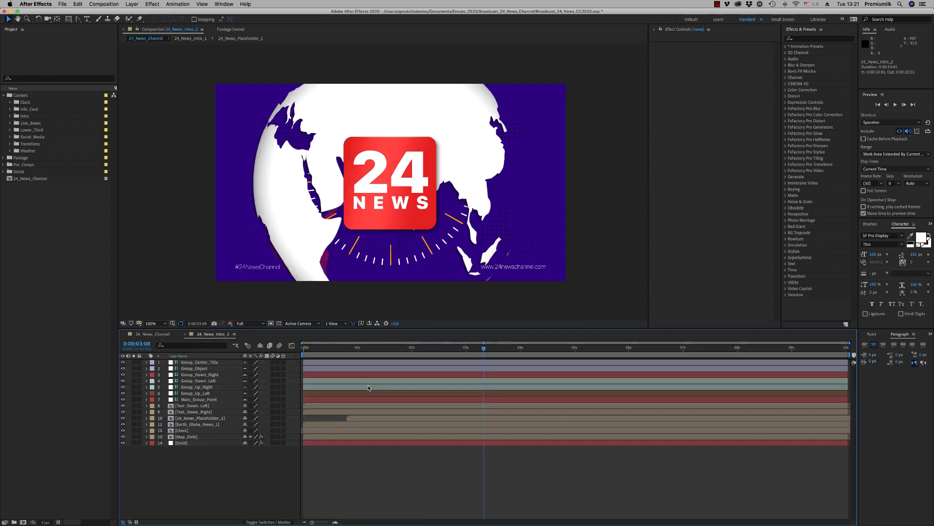
double_click(202, 418)
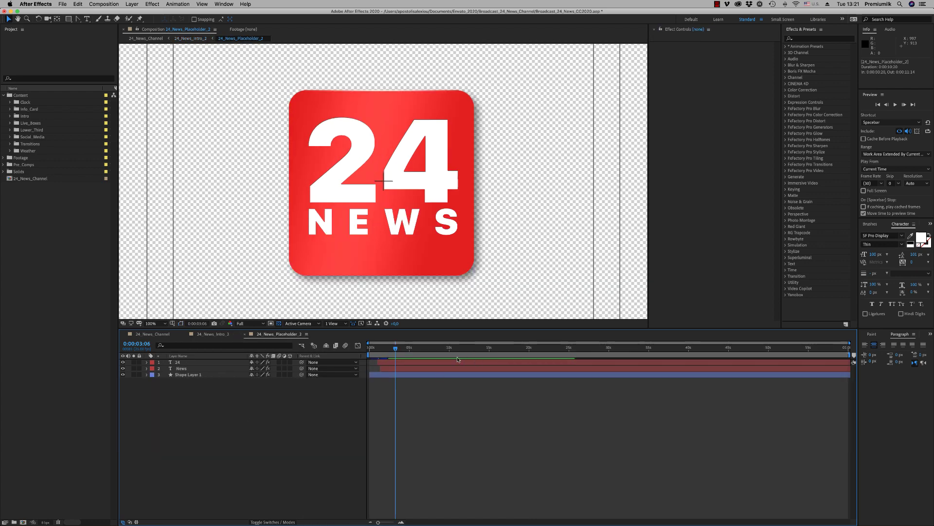
Examine the 24, News and Shape Layer 1 layers by hiding and showing each one
key(comma)
key(comma)
double_click(177, 362)
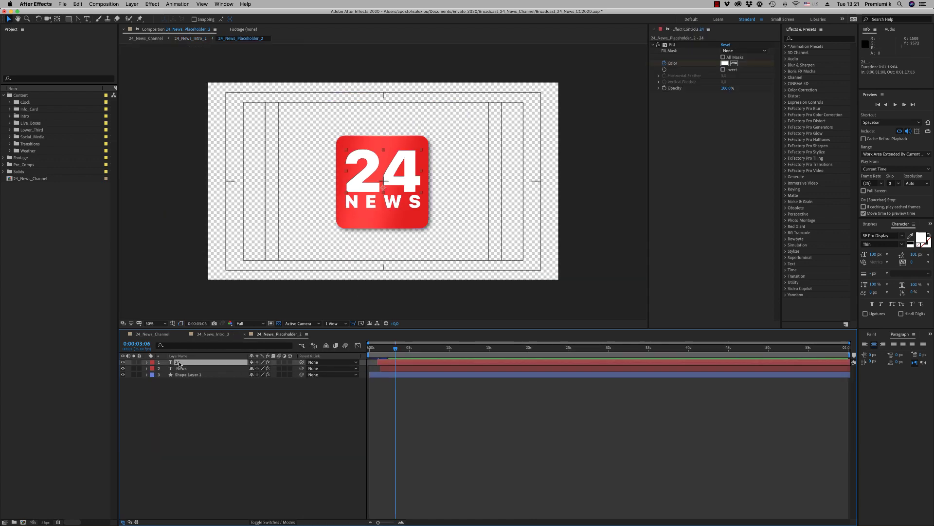
click(190, 390)
click(123, 362)
click(122, 362)
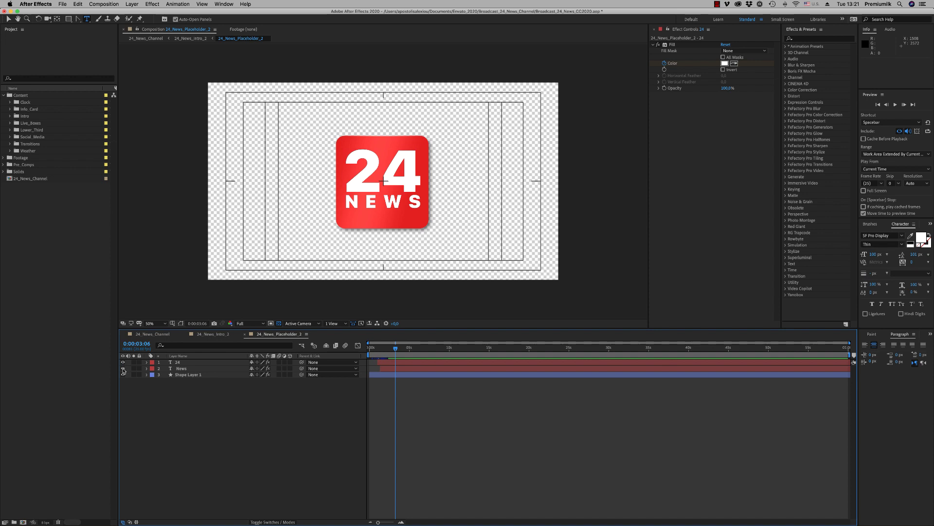
click(123, 368)
click(123, 368)
click(123, 375)
click(123, 375)
Close the 24_News_Placeholder_2 and 24_News_Intro_2 compositions, and go to 0:00:27:04 in 24_News_Channel
click(246, 334)
key(space)
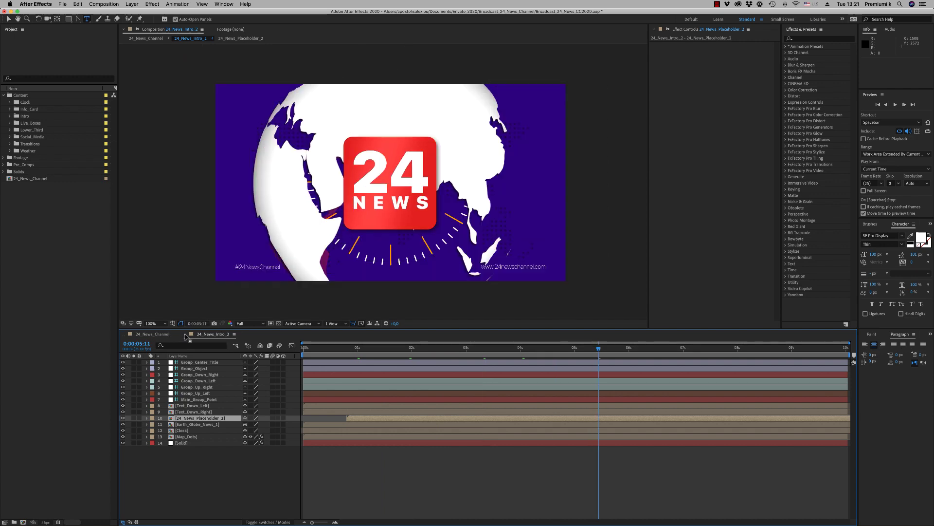
click(185, 334)
click(394, 349)
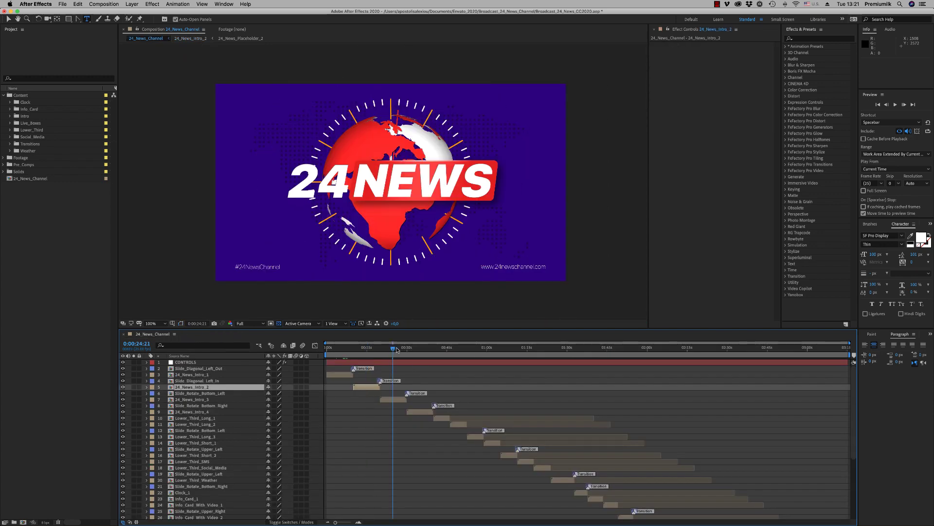
click(399, 349)
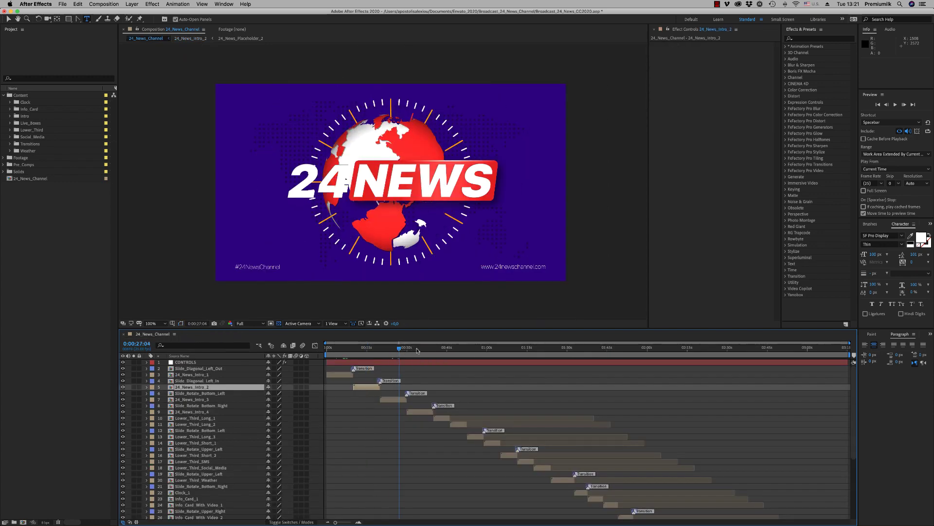
Examine the 24_News_Intro_4 and Lower_Third_Long_1 sections of 24_News_Channel, and go back to 0:00:24:15
click(421, 348)
click(426, 412)
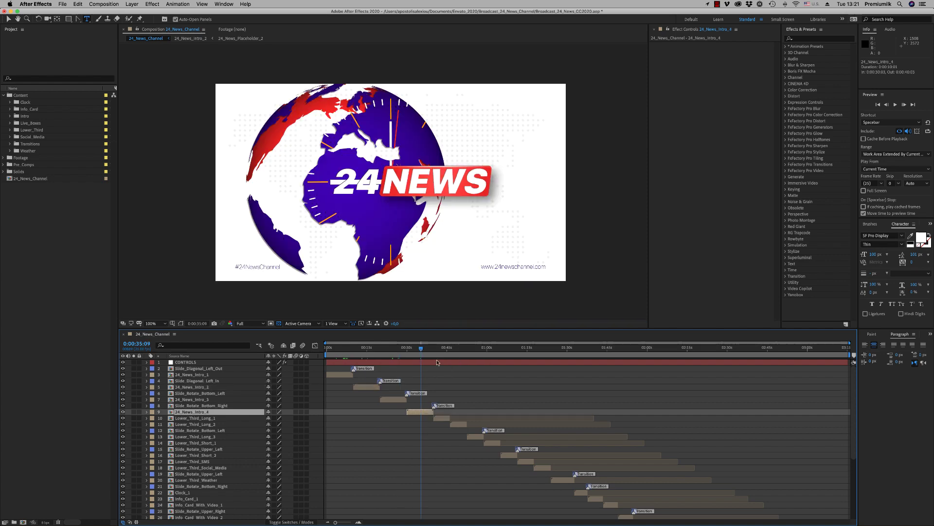
click(444, 348)
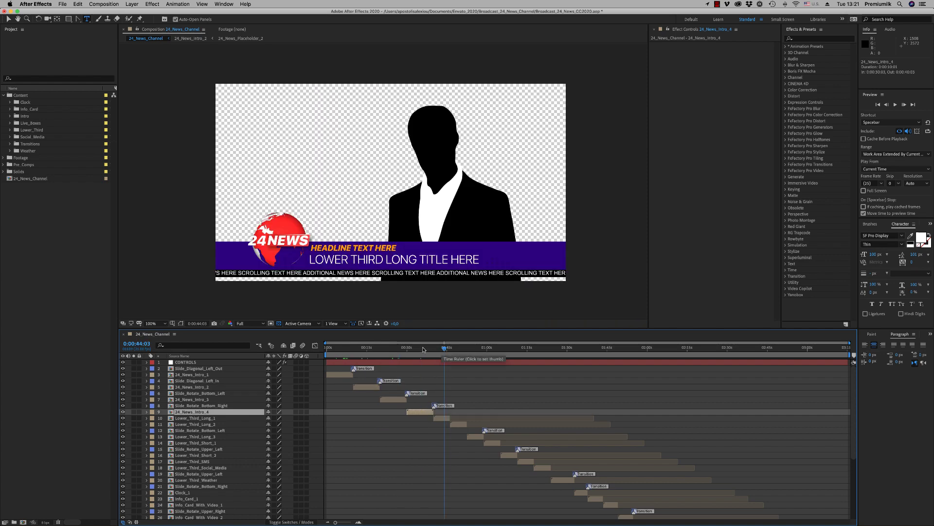
click(422, 348)
click(393, 349)
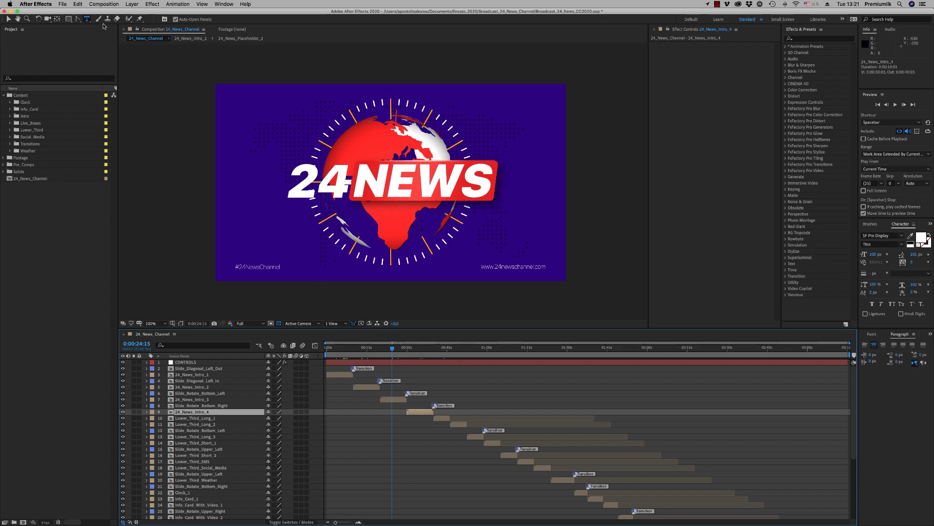
Try setting the 24_News_Channel composition to 3840 px wide with its aspect ratio locked, and undo the resize
click(103, 4)
click(115, 25)
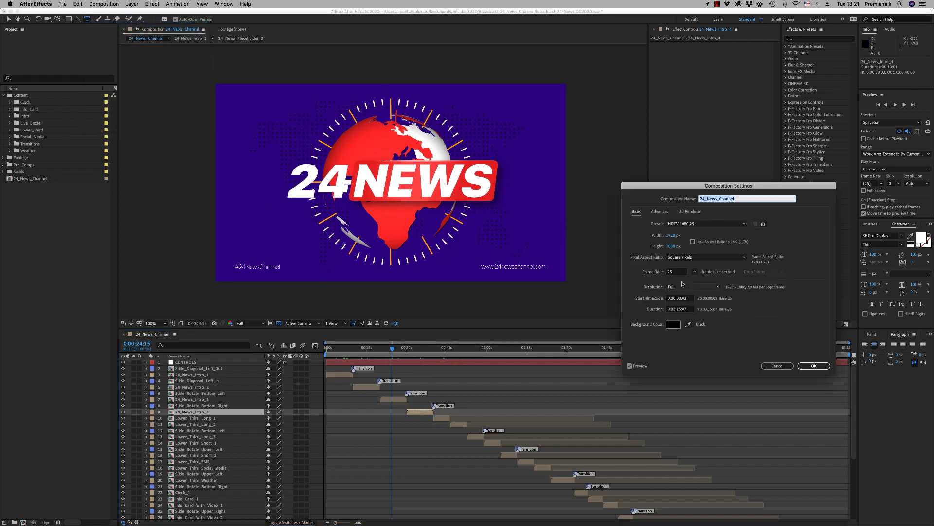
click(693, 241)
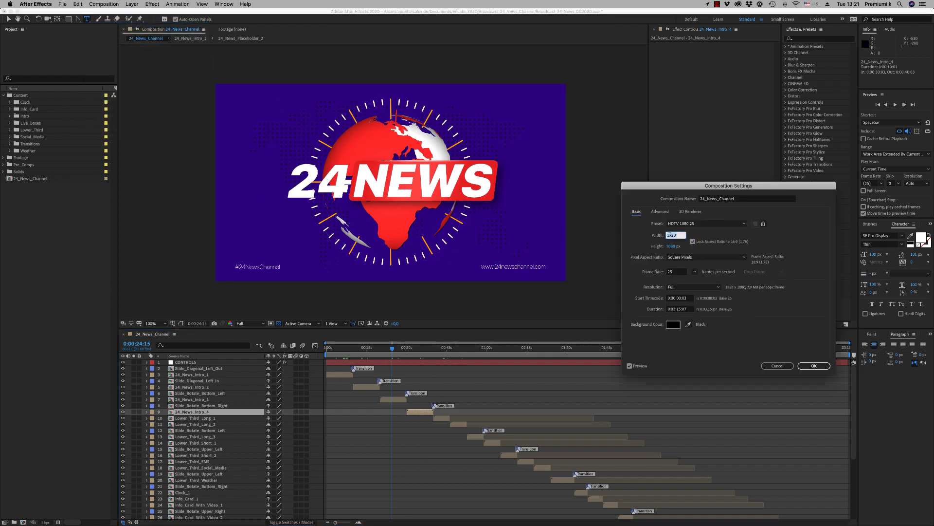
text(3840)
key(Return)
scroll(421, 248, down, 2)
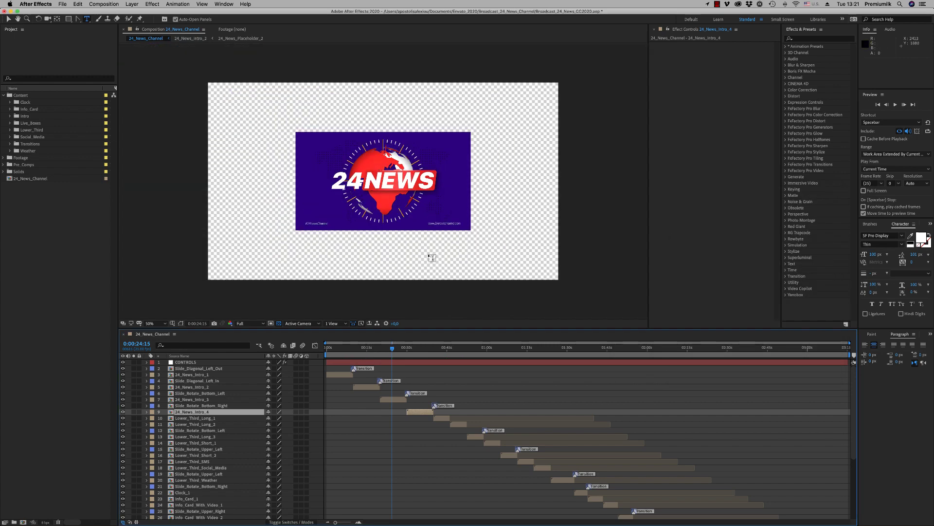
key(super+z)
Open 24_News_Intro_3, try setting its composition width to 3840 px, and close it
double_click(395, 399)
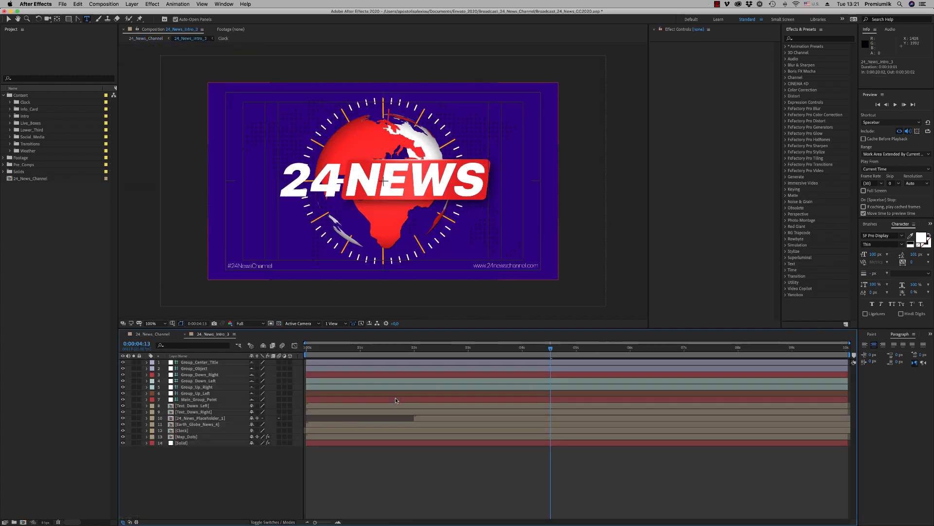
click(104, 4)
click(117, 25)
click(672, 236)
text(3840)
key(Return)
scroll(463, 244, down, 1)
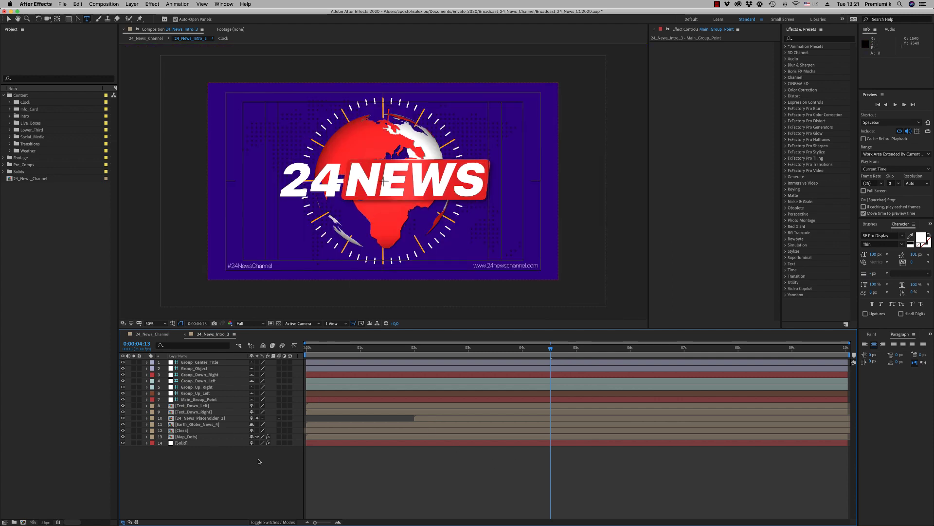
click(184, 334)
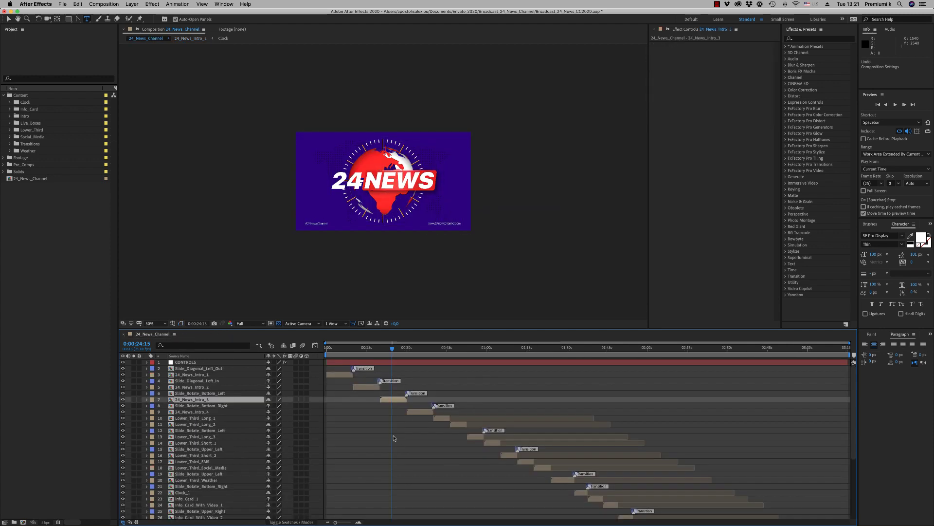
Open Lower_Third_Long_1 from 24_News_Channel, and select its headline text at 0:00:17:13
drag(416, 346, 444, 348)
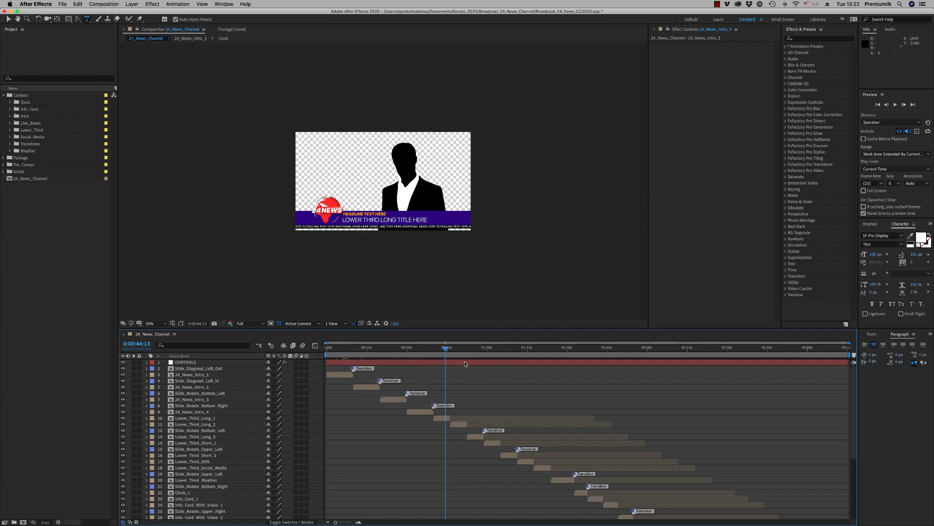
click(443, 418)
double_click(444, 418)
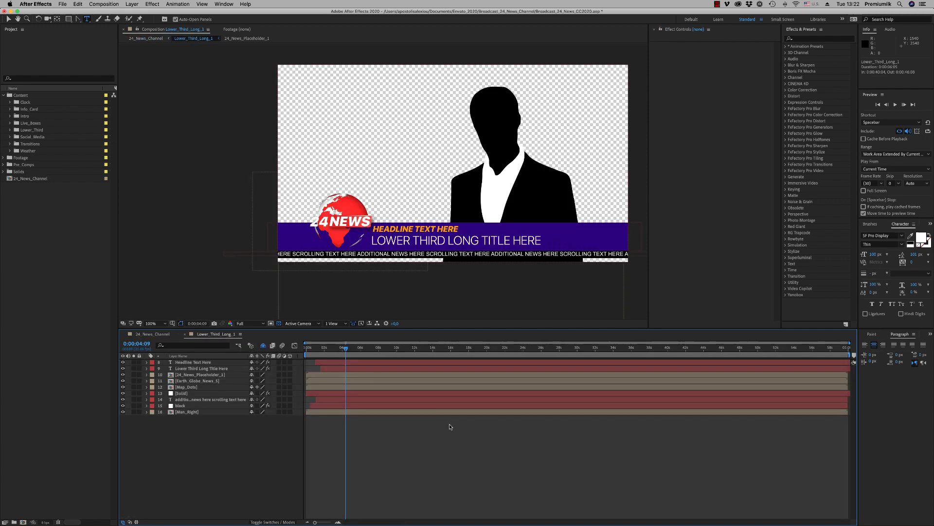
drag(346, 348, 464, 356)
double_click(188, 362)
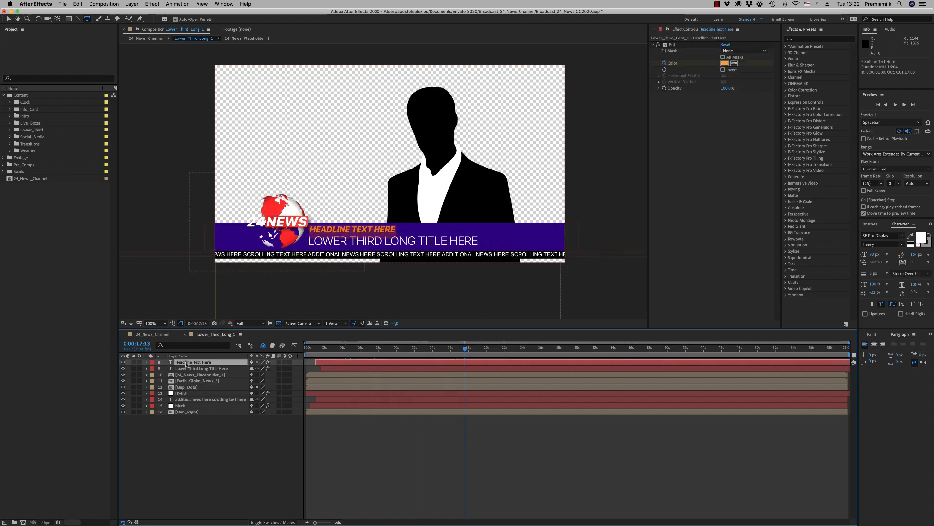
Check the lower third with the Man_Right layer hidden, show the layer again, and close Lower_Third_Long_1
click(130, 420)
click(123, 412)
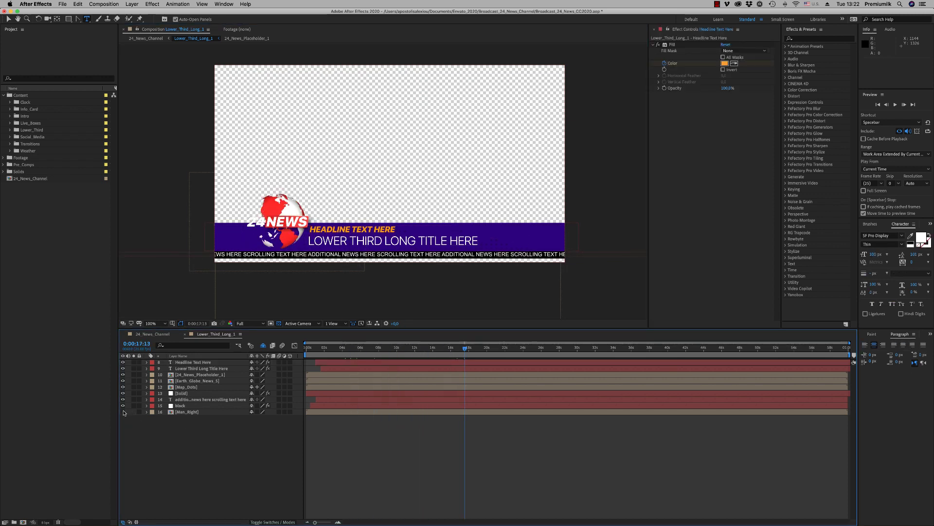
drag(351, 348, 387, 349)
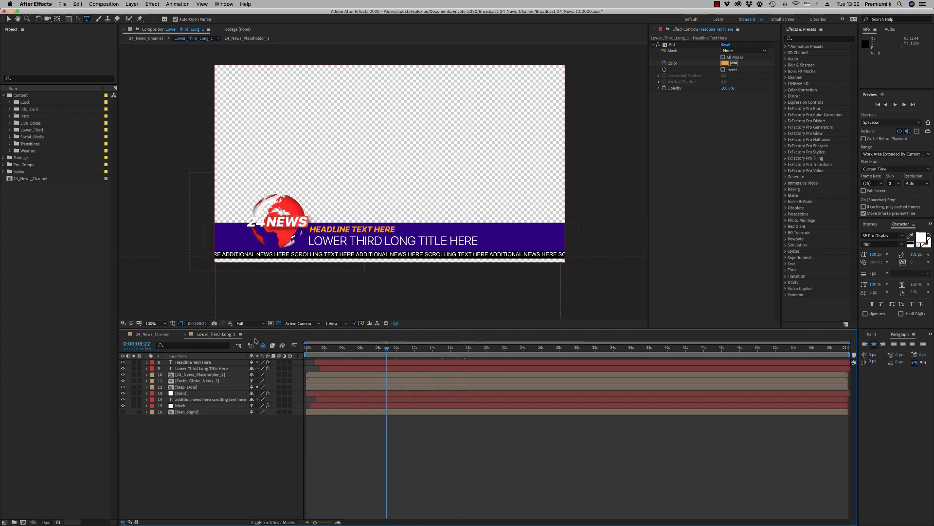
click(123, 412)
click(185, 334)
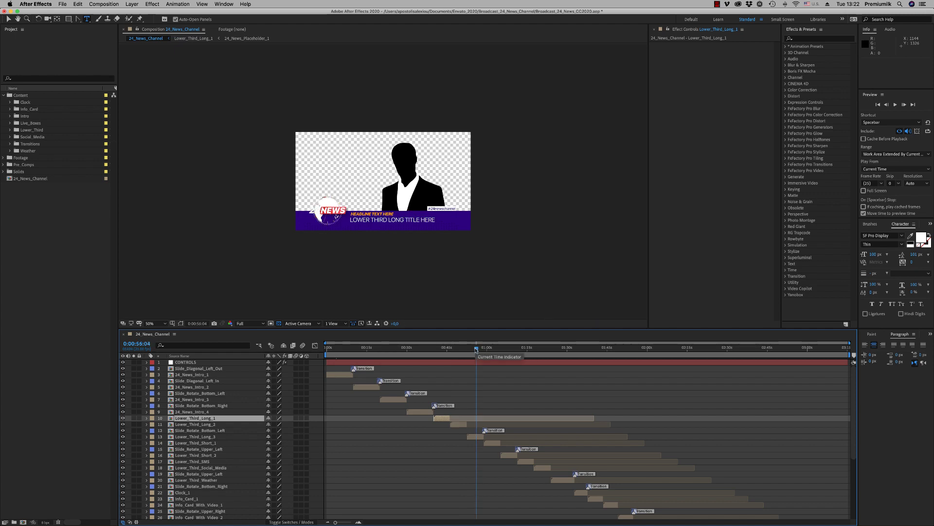
Open Lower_Third_Short_1 to inspect it, close it, and go to 0:01:11:02 in 24_News_Channel
click(476, 437)
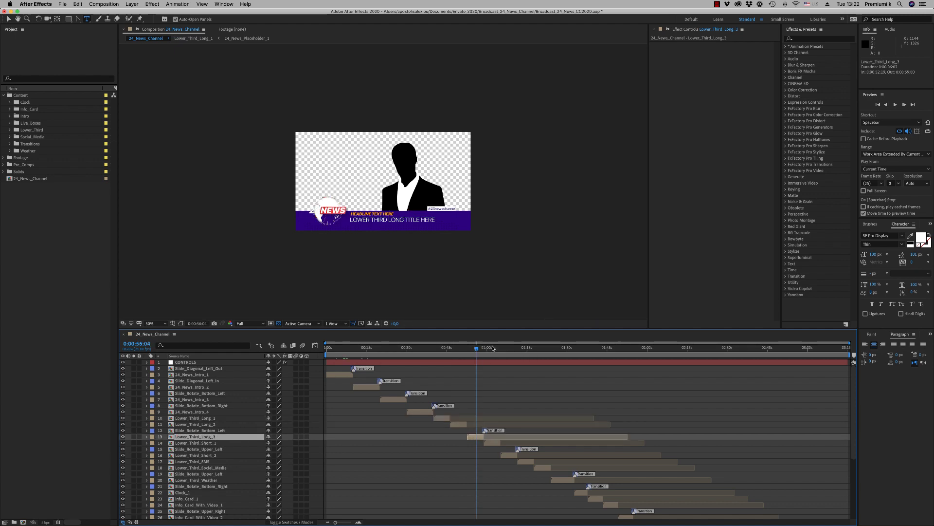
double_click(493, 443)
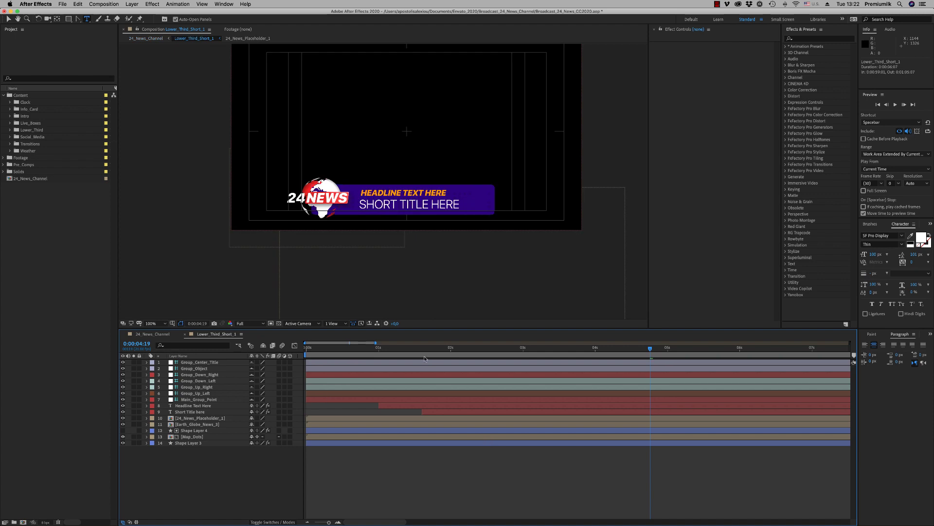
drag(391, 351, 508, 349)
click(185, 335)
key(equal)
key(equal)
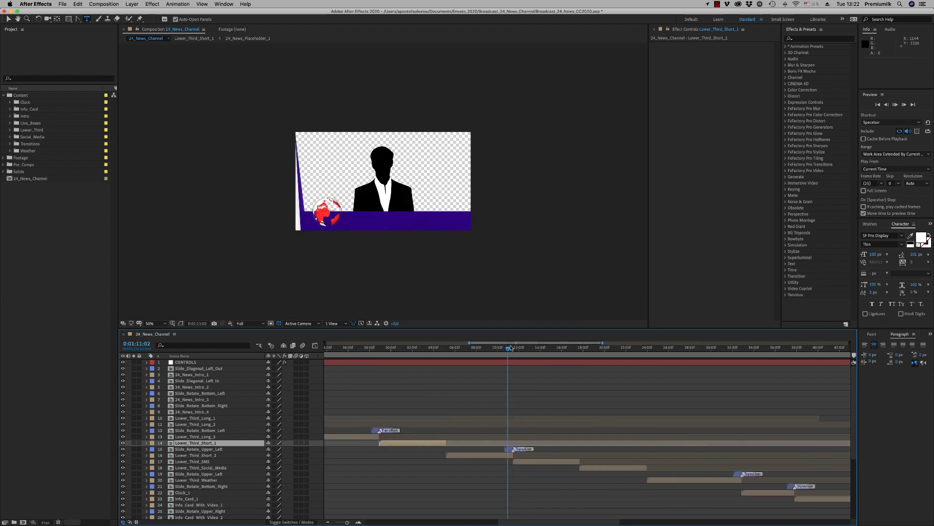
Set the preview resolution to Quarter and play the transition from 0:01:11:02
click(245, 324)
click(246, 351)
key(space)
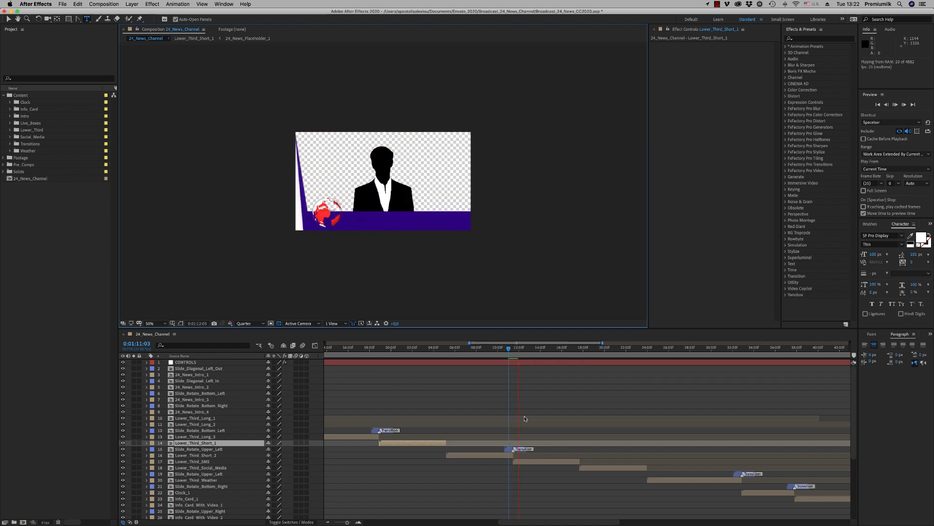
key(space)
Inspect the Lower_Third_SMS section at 0:01:15:18 at 100% magnification and Full resolution
click(540, 462)
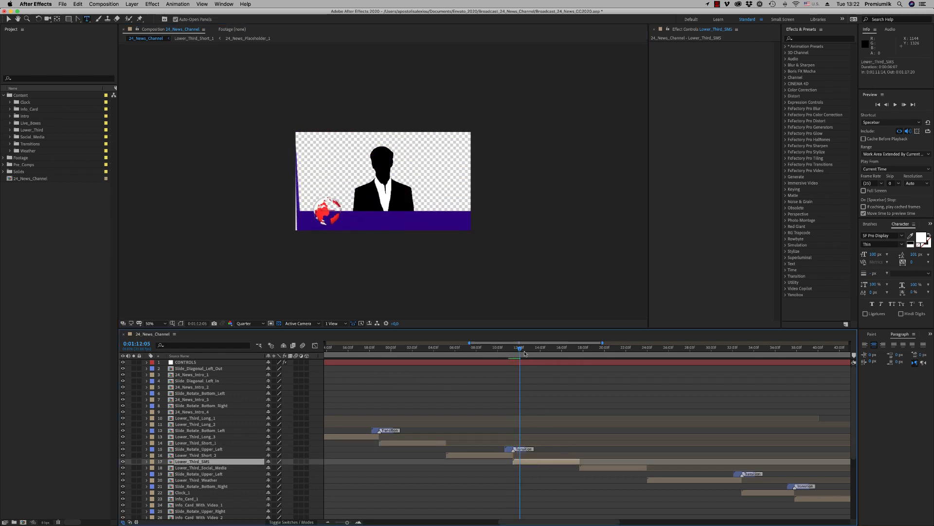
drag(523, 351, 557, 350)
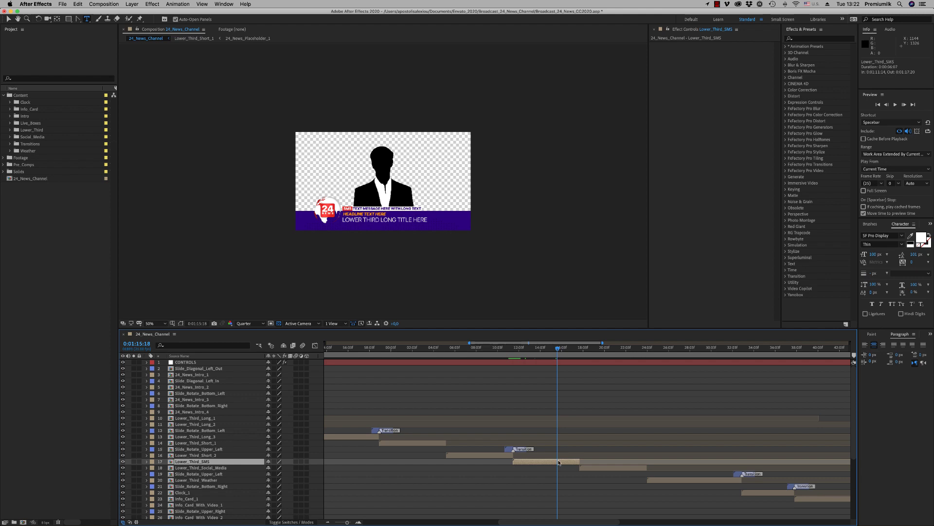
key(slash)
click(243, 323)
click(246, 334)
Open Lower_Third_Social_Media from 0:01:21:17 and reveal the Twitter_Icon layer's source in the project
click(622, 348)
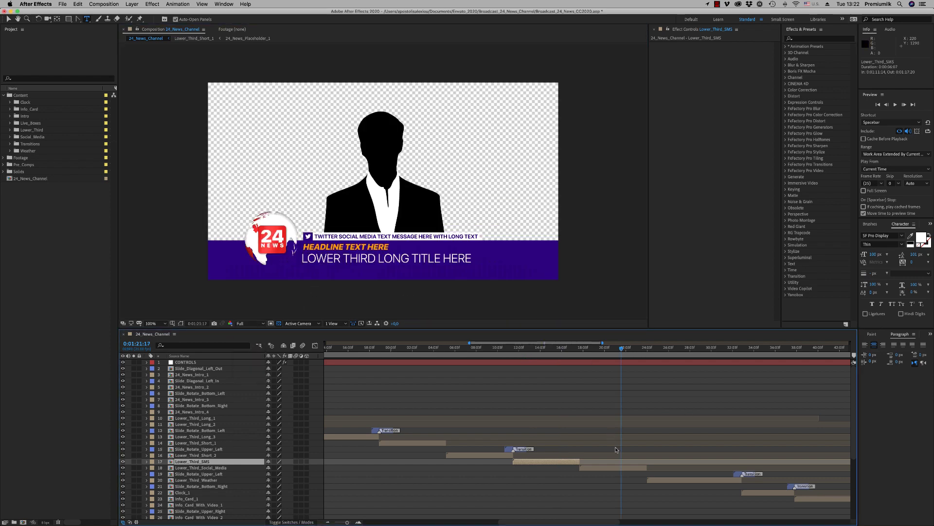
click(622, 469)
double_click(625, 469)
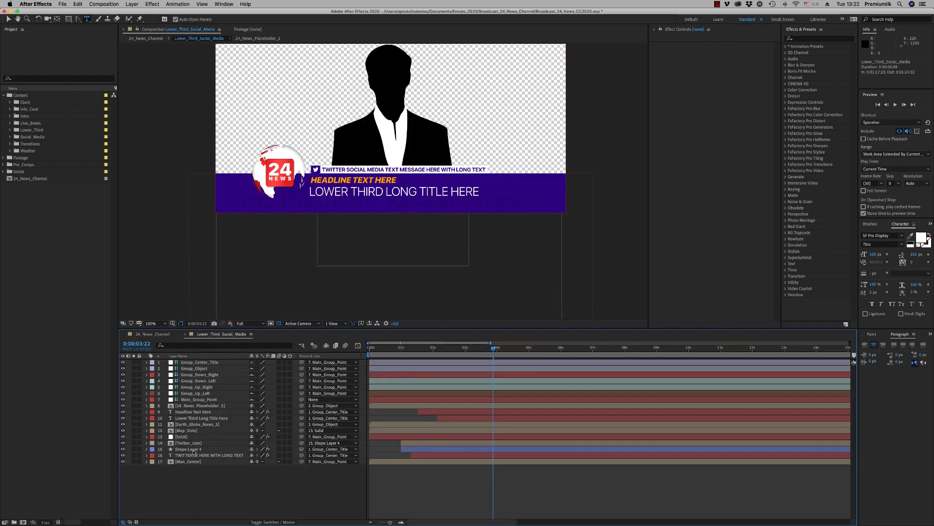
right_click(194, 443)
mouse_move(231, 468)
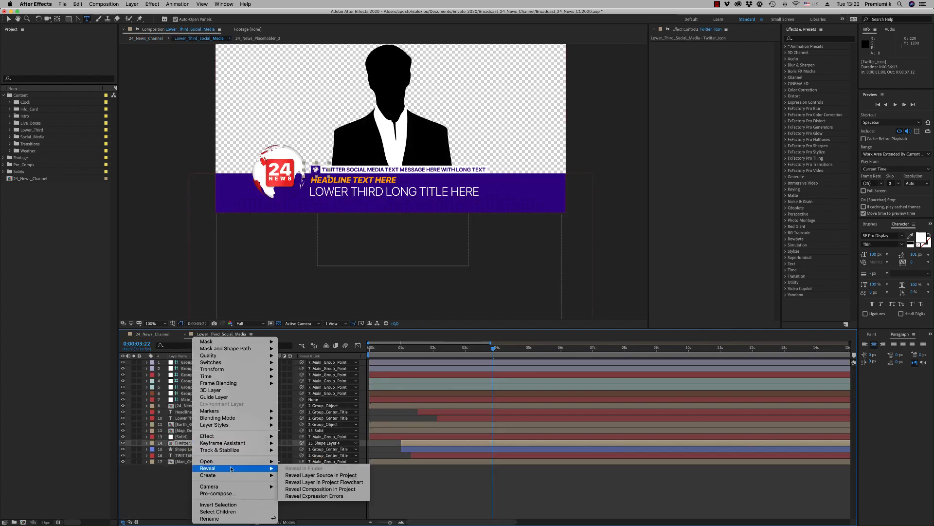
click(302, 475)
Try replacing the Twitter_Icon layer with the Facebook icon, and undo the replacement
drag(46, 158, 221, 443)
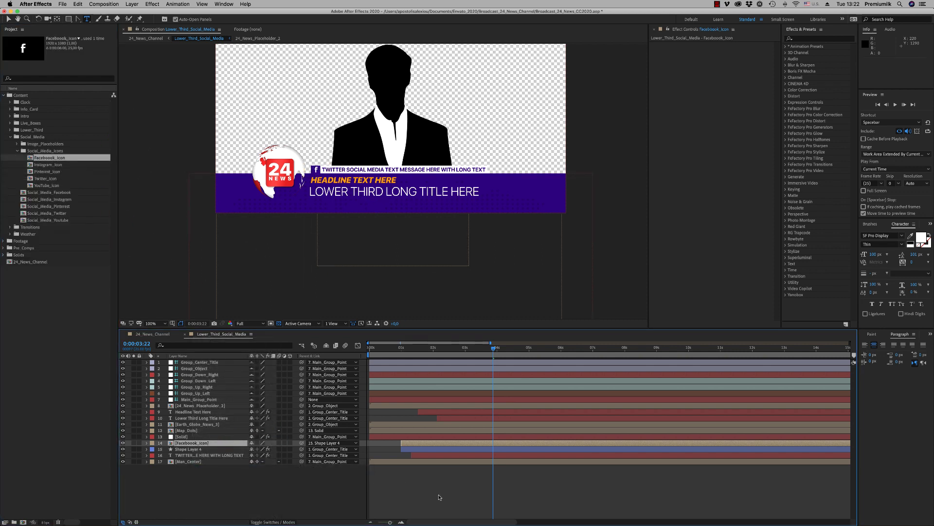
click(440, 497)
key(super+z)
click(306, 497)
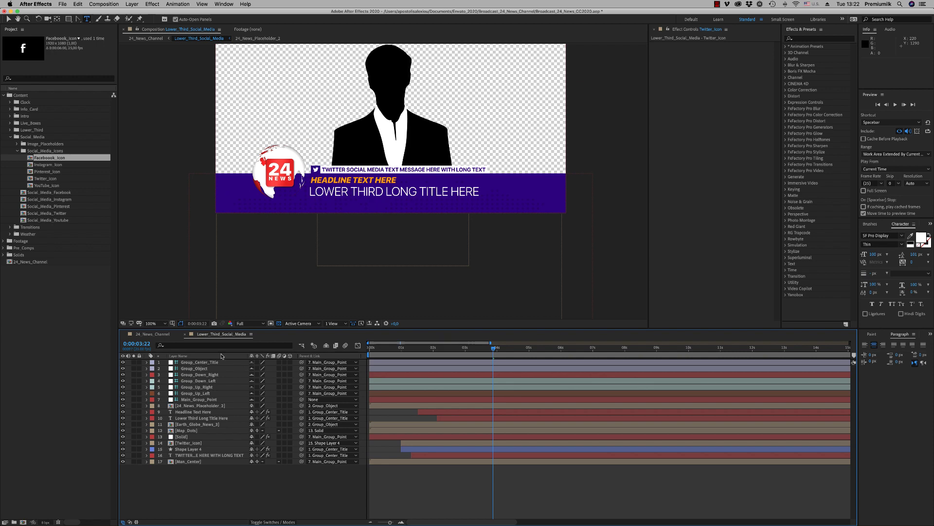
Close Lower_Third_Social_Media, and open Lower_Third_Weather from the 24_News_Channel timeline
click(185, 334)
click(690, 347)
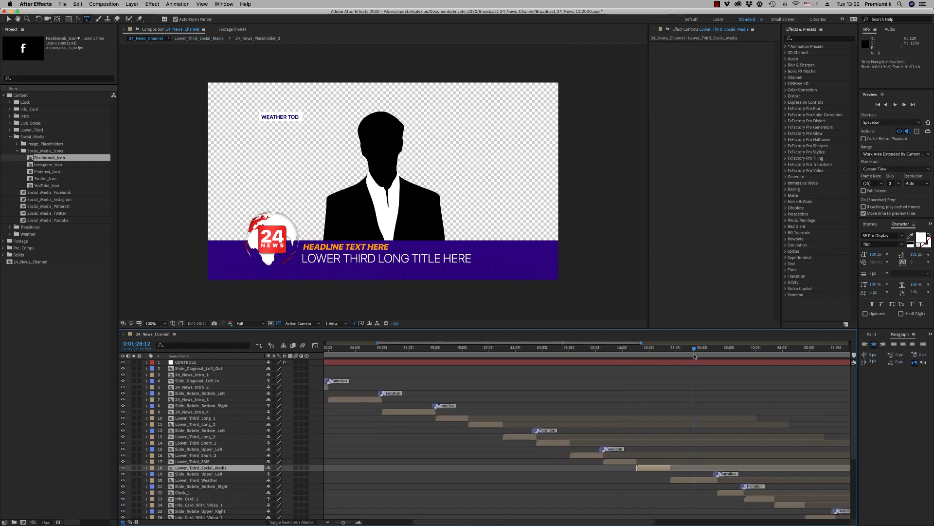
key(minus)
scroll(545, 419, down, 4)
click(569, 349)
double_click(569, 432)
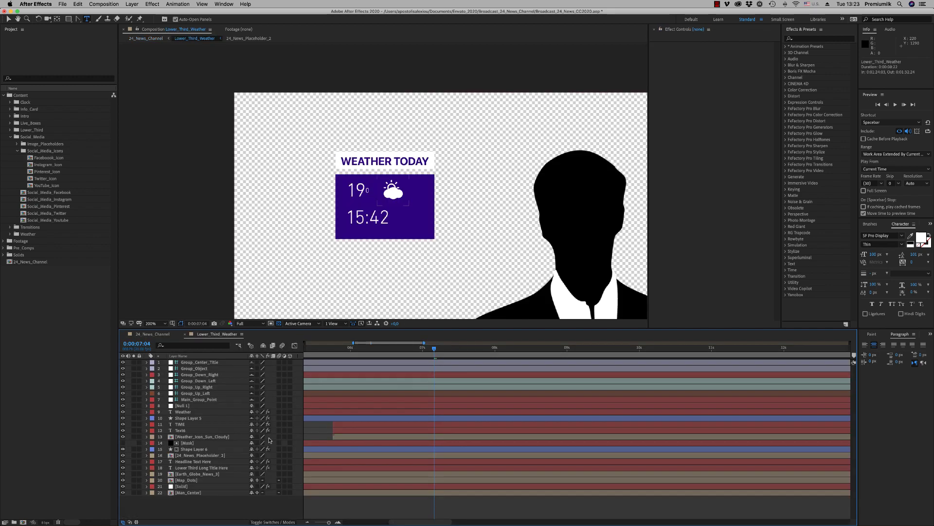
Reveal the Weather_Icon_Sun_Cloudy layer's source in the project, and preview the other weather icons
right_click(205, 439)
mouse_move(243, 470)
click(331, 469)
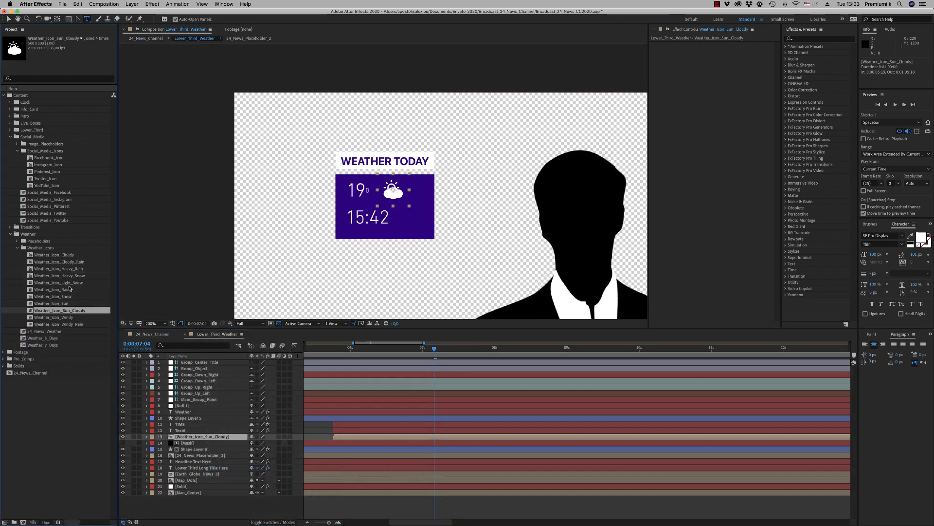
click(53, 255)
click(56, 262)
click(57, 268)
click(57, 276)
click(58, 283)
click(59, 296)
Replace the Weather_Icon_Sun_Cloudy layer with Weather_Icon_Sun, and return to 24_News_Channel
click(60, 304)
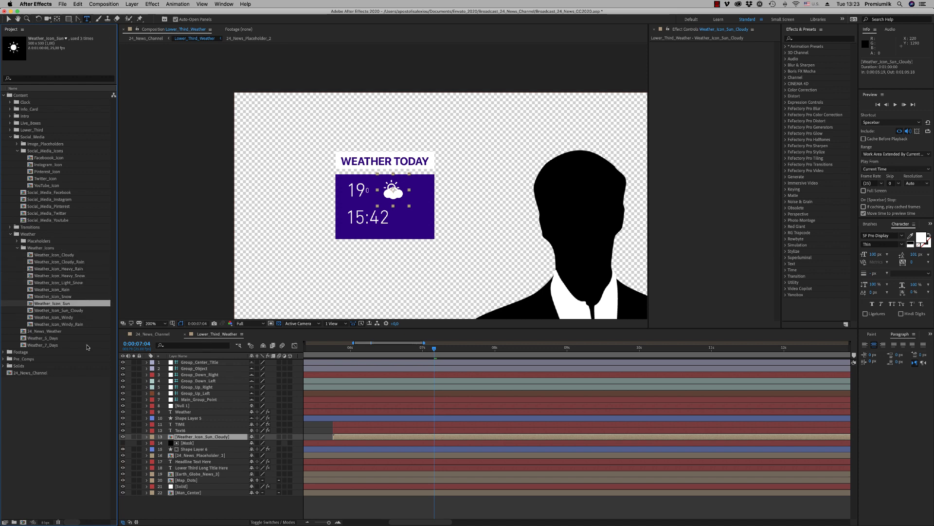
drag(59, 302, 234, 438)
click(367, 506)
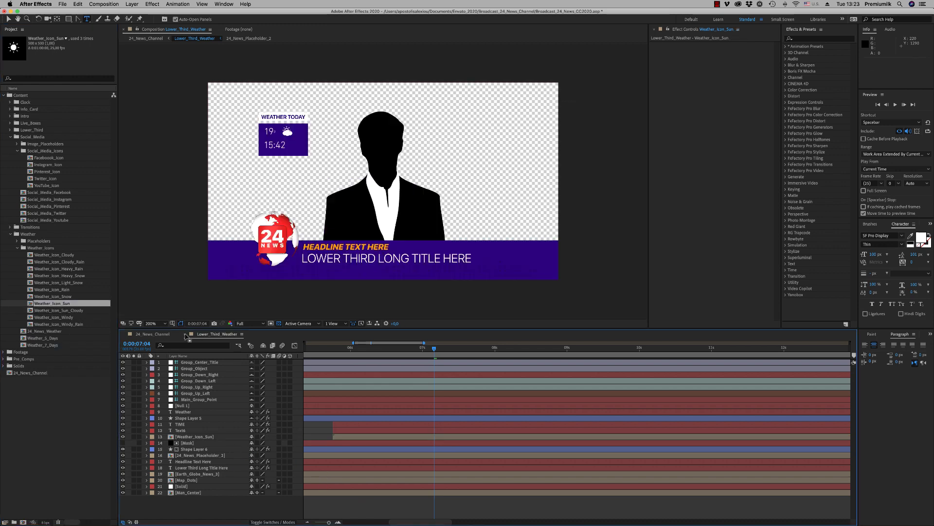
click(153, 333)
Go to 0:01:36:12 in 24_News_Channel and reveal the Clock_1 layer's source in the project
click(579, 349)
drag(581, 349, 584, 349)
click(584, 444)
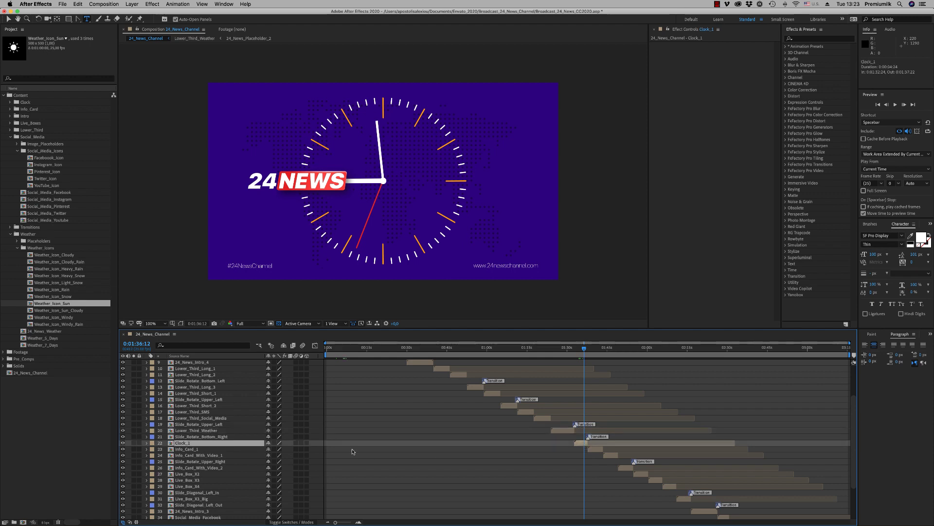
right_click(182, 442)
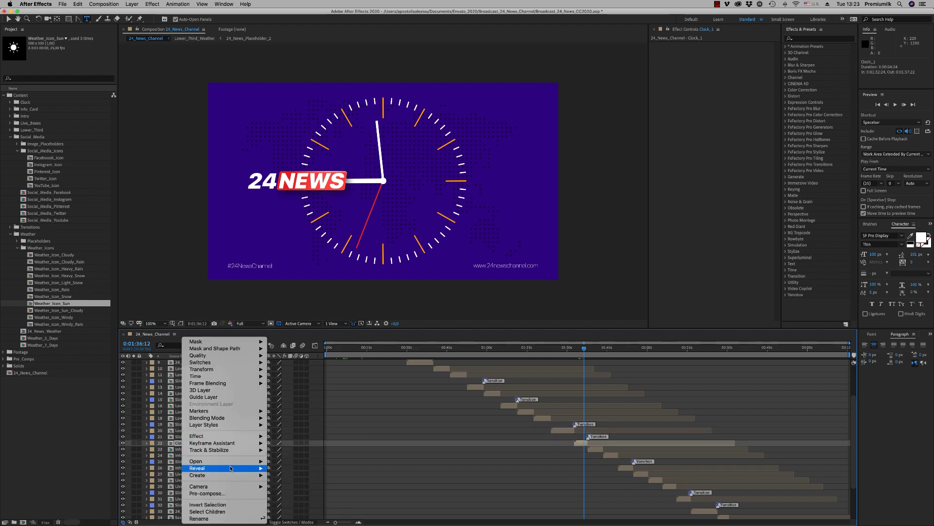
mouse_move(231, 467)
click(292, 475)
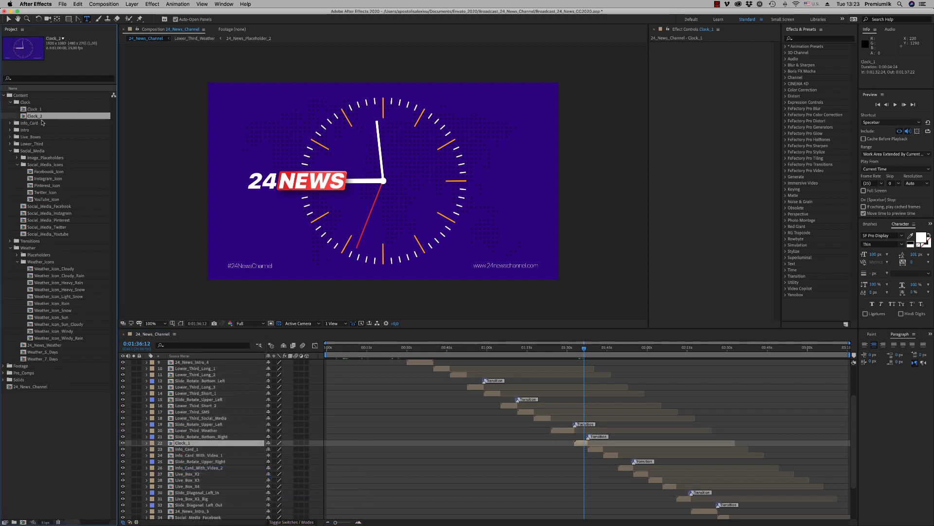
Open the Clock_2 composition and inspect it at 0:00:17:09 in Full resolution
double_click(43, 117)
click(463, 355)
click(249, 323)
click(249, 332)
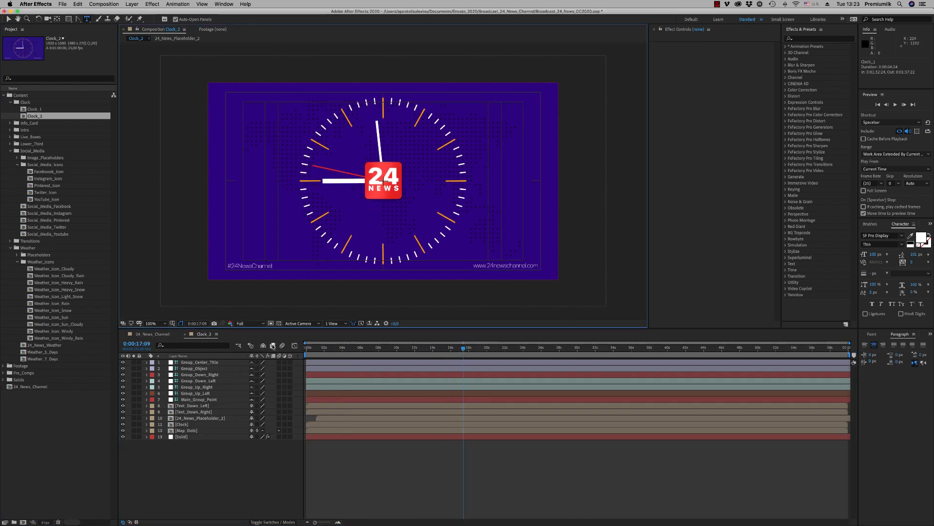
Return to 24_News_Channel, go to 0:01:46:21 and open the Info_Card_With_Video_1 composition
click(185, 334)
drag(599, 350, 613, 350)
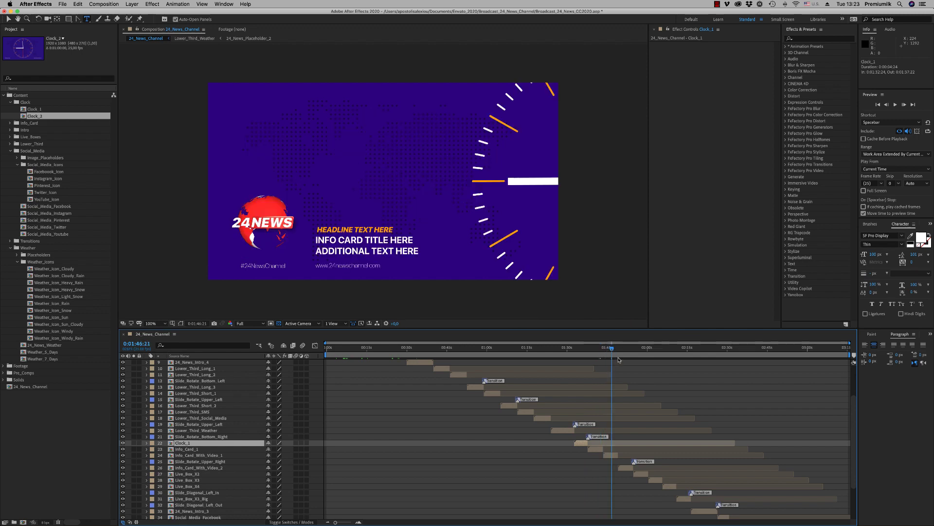
double_click(610, 457)
click(406, 424)
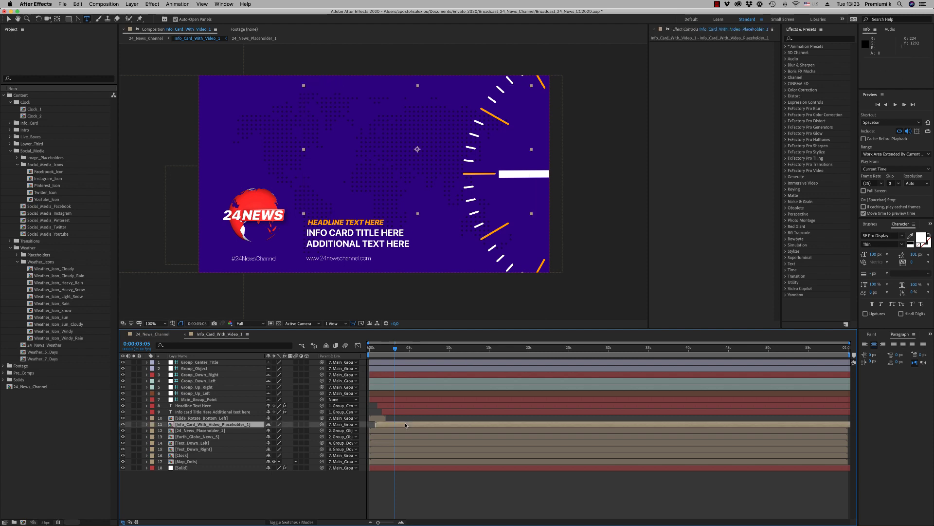
Inspect the Info_Card_With_Video_Placeholder_1 composition, preview the info card further along, and return to 24_News_Channel
double_click(397, 426)
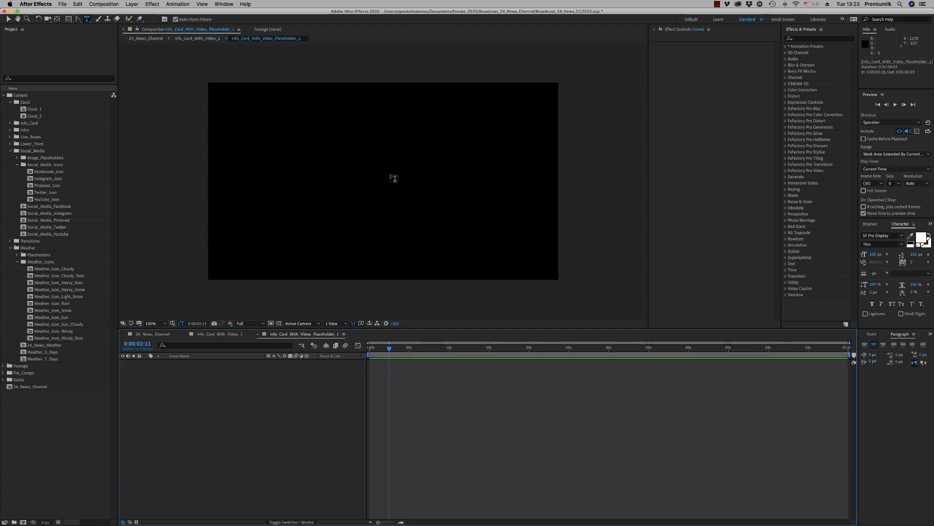
click(259, 334)
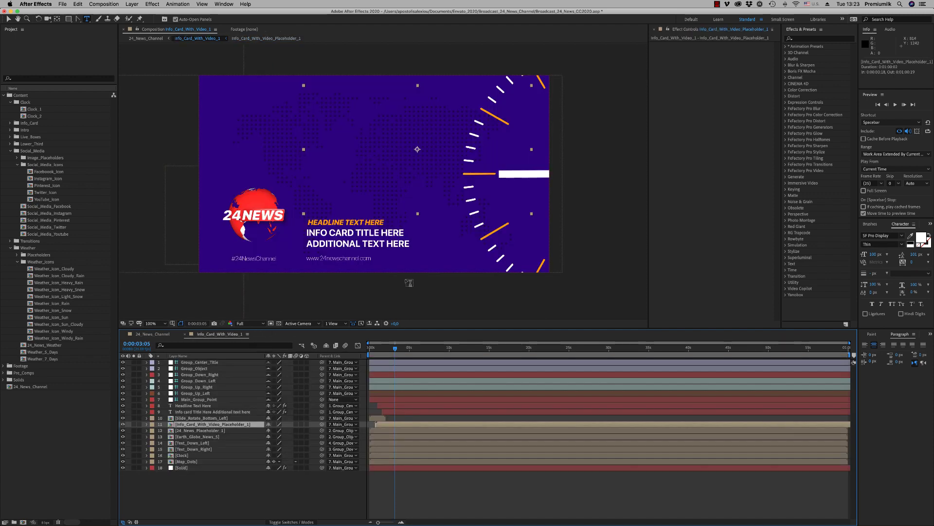
drag(399, 349, 434, 349)
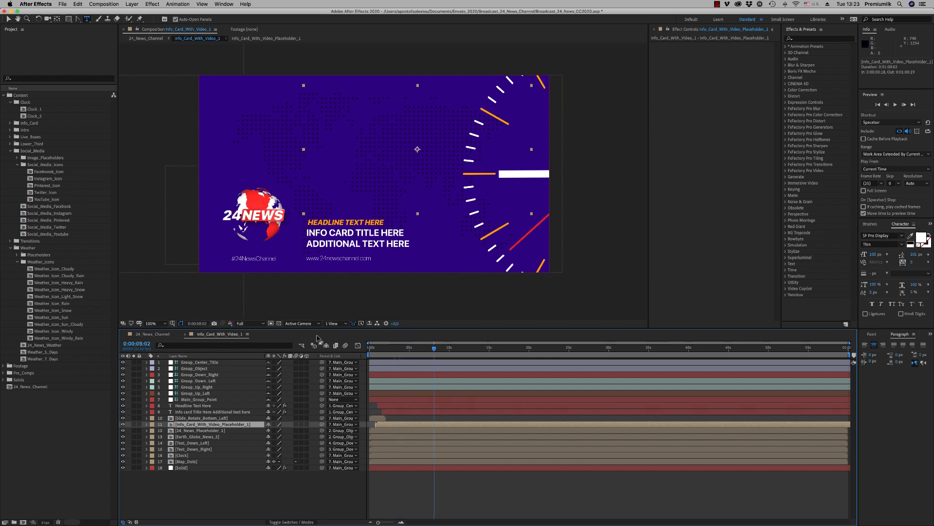
click(184, 334)
Preview 24_News_Channel from the live boxes at 0:01:56:24 to the Facebook scene at 0:02:30:08, and switch to the Selection tool
click(639, 349)
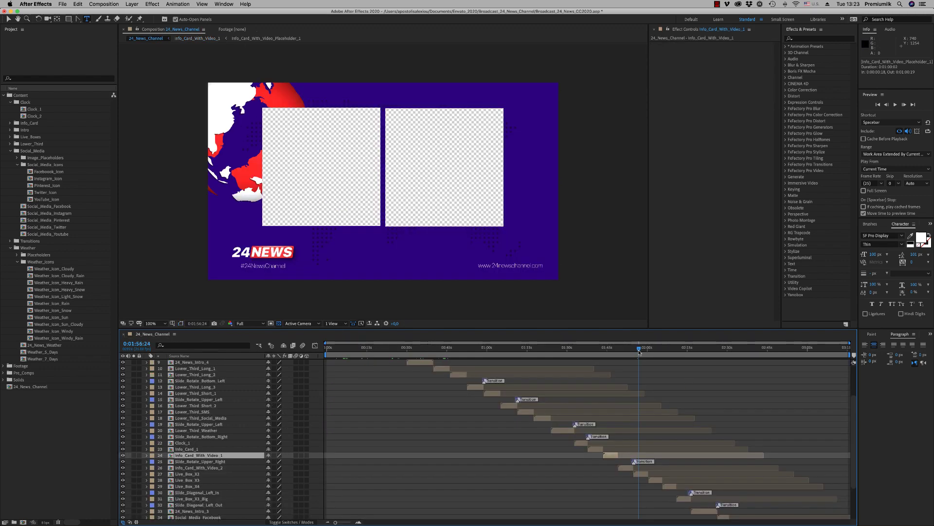
drag(639, 351, 727, 350)
scroll(688, 376, down, 3)
click(730, 483)
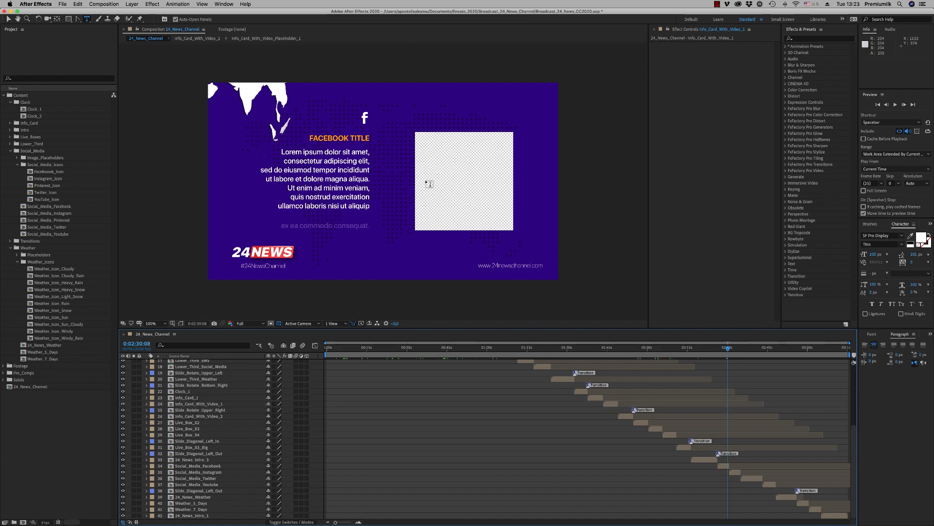
key(v)
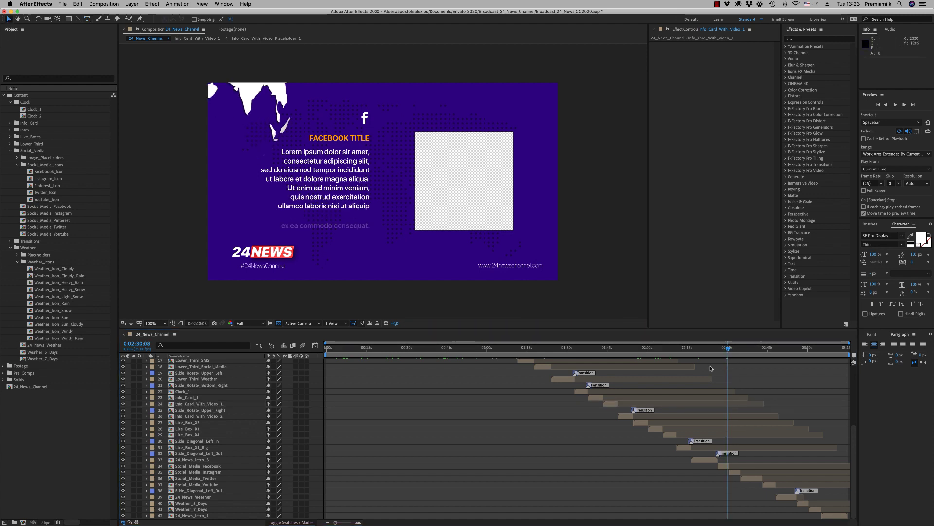
Go to 0:03:03:20 in 24_News_Channel and open the Weather_7_Days composition
drag(737, 349, 817, 349)
key(space)
double_click(816, 509)
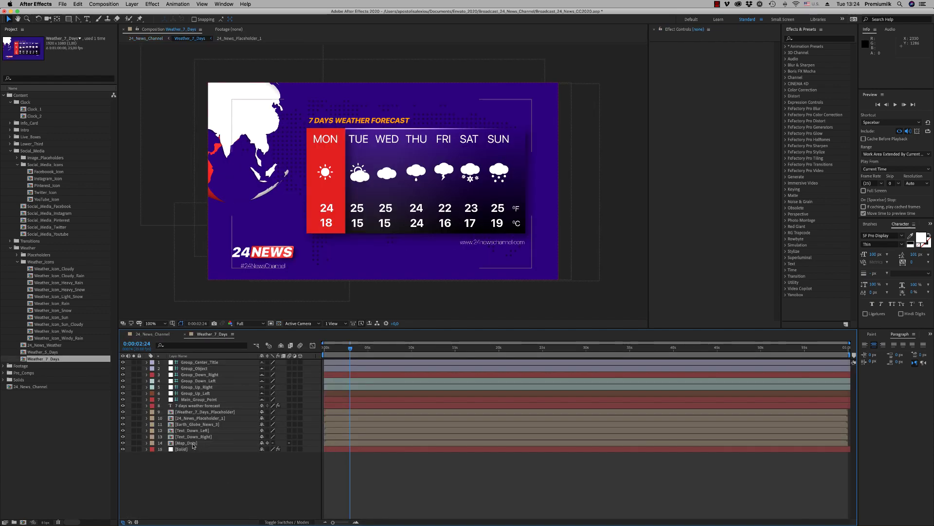
Open the Weather_7_Days_Placeholder composition and reveal the Weather_Icon_Heavy_Rain layer's source in the project
double_click(193, 412)
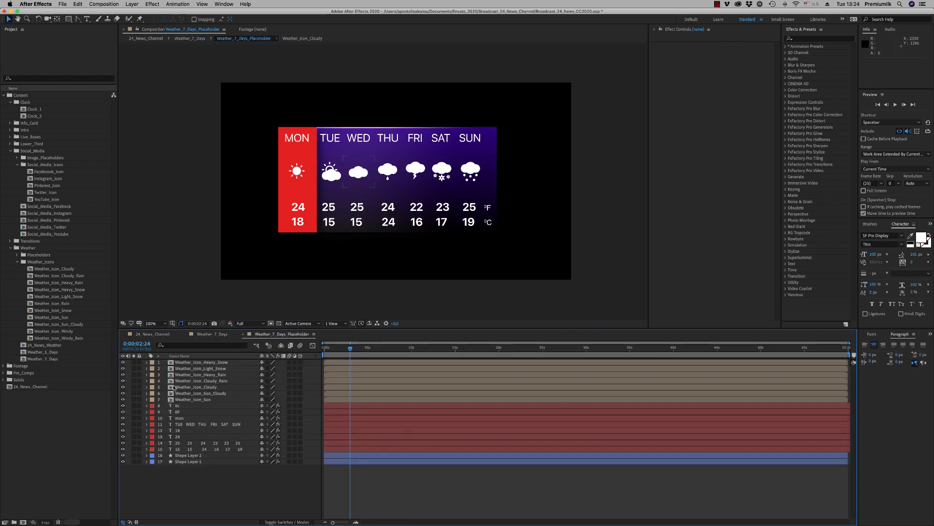
click(195, 375)
right_click(206, 374)
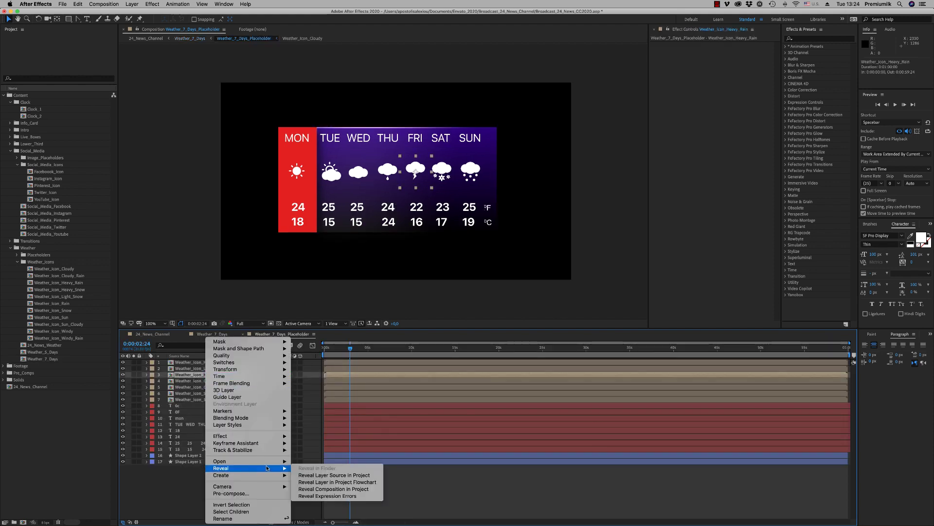
click(316, 471)
Replace the Weather_Icon_Heavy_Rain layer with Weather_Icon_Heavy_Snow, and return to 24_News_Channel
drag(63, 290, 231, 395)
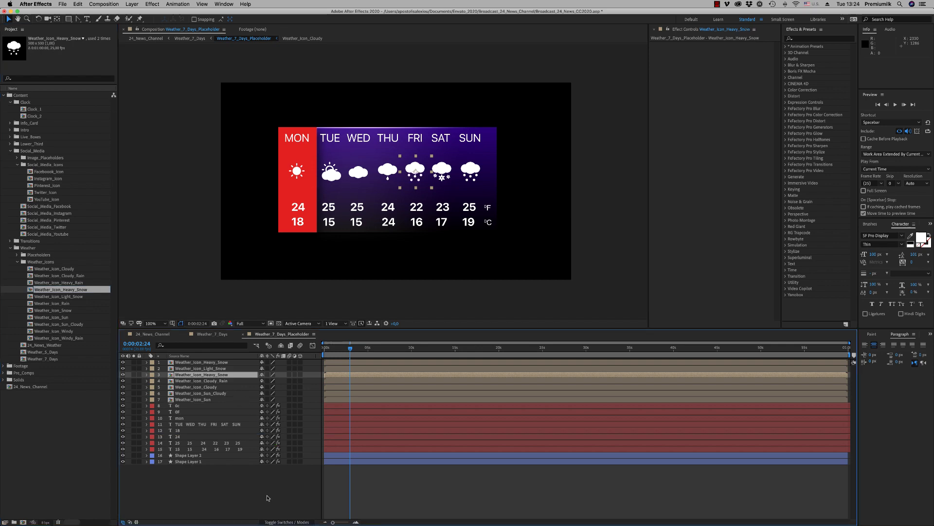
click(260, 515)
click(242, 334)
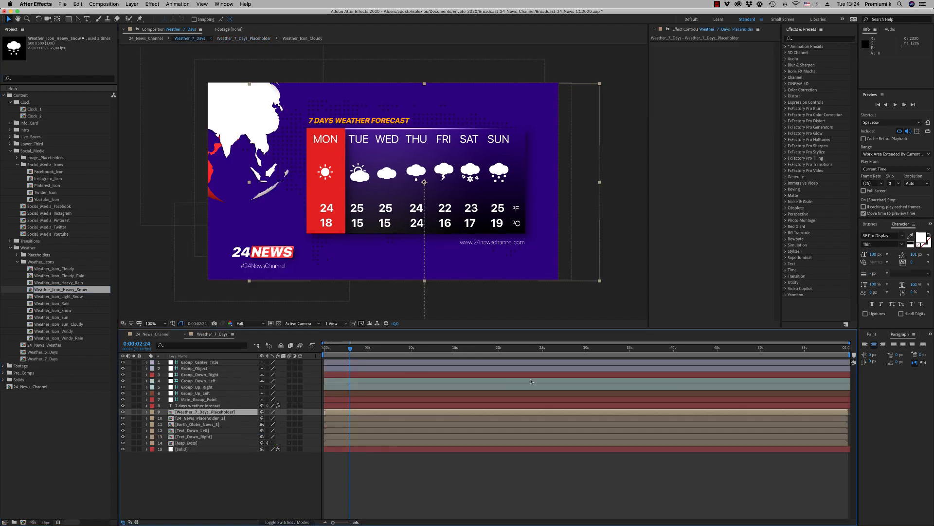
click(183, 335)
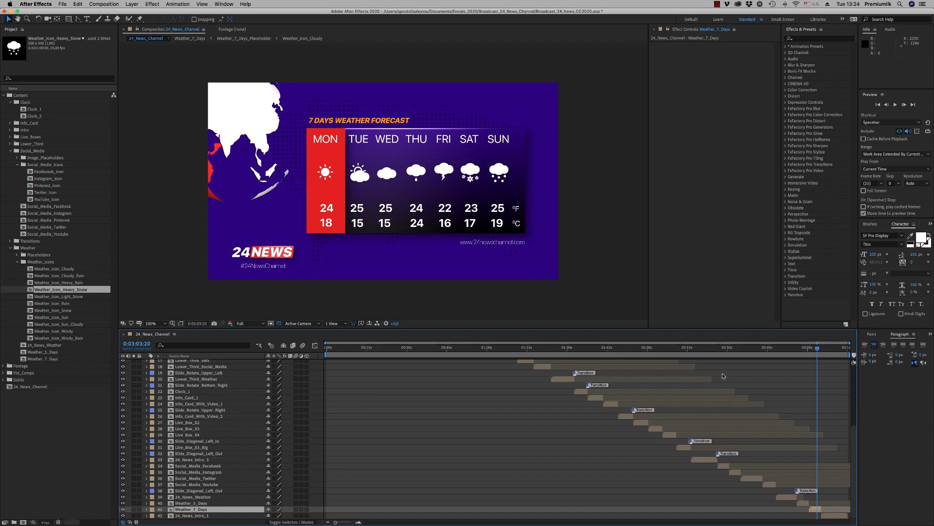
Preview the closing logo at 0:03:13:20 and the clock scene at 0:00:20:15 in 24_News_Channel
click(836, 349)
drag(836, 350, 842, 350)
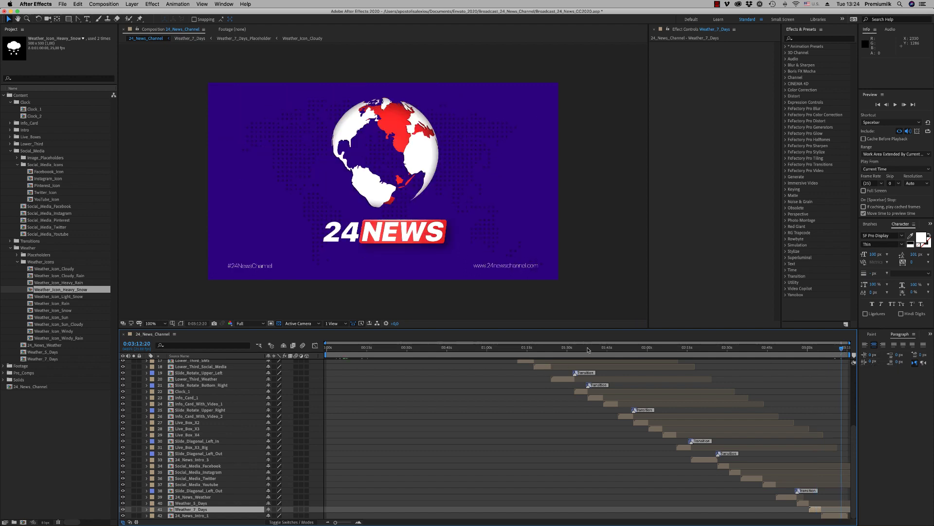
drag(588, 349, 382, 350)
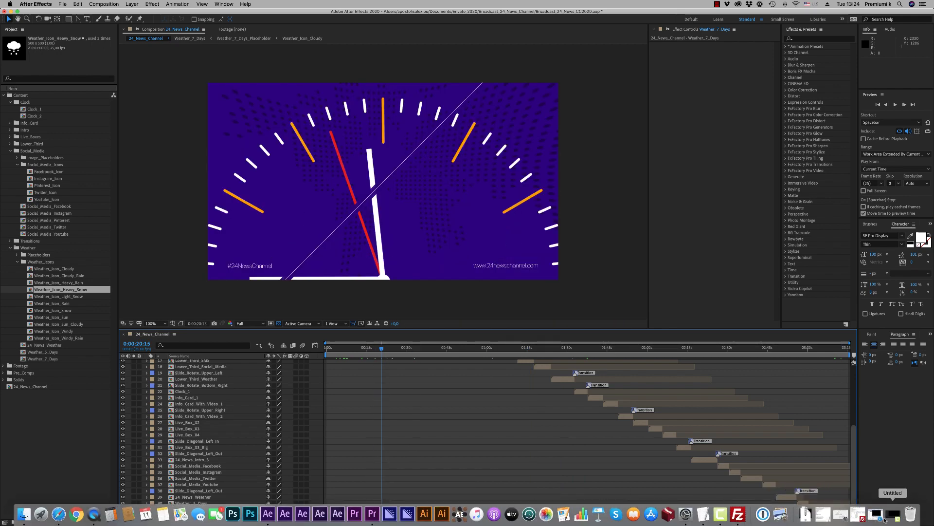
Switch to Premiere Pro, place the 24_News_Intro_2 template at the start of track V2 in the HD sequence, and select it at 00:00:08:14
click(372, 514)
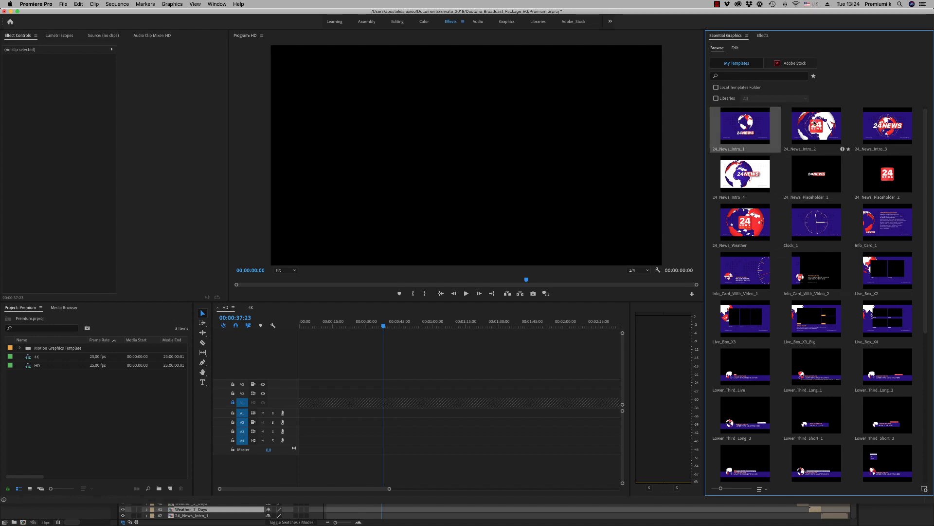
drag(814, 125, 315, 393)
click(317, 328)
click(319, 393)
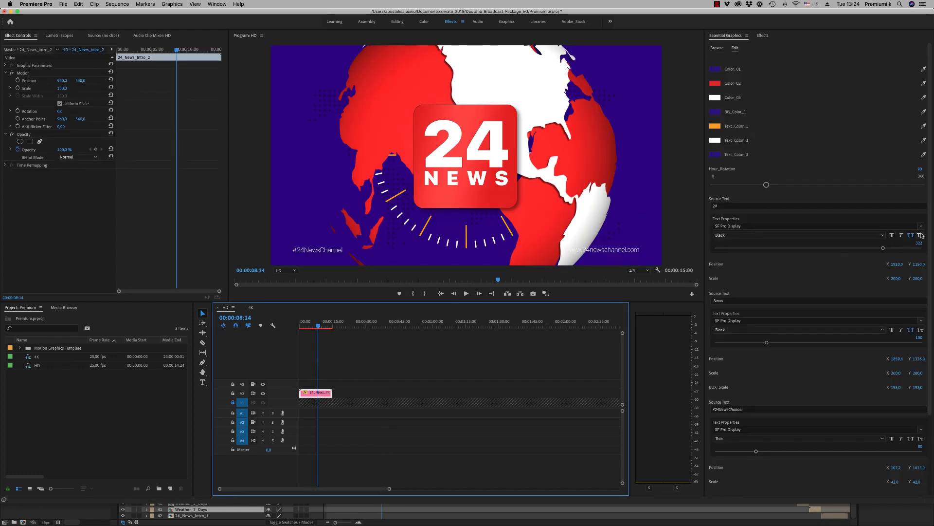
Examine the editable text, font and position properties of the 24_News_Intro_2 clip, undoing the trial change to the News position
scroll(922, 235, down, 5)
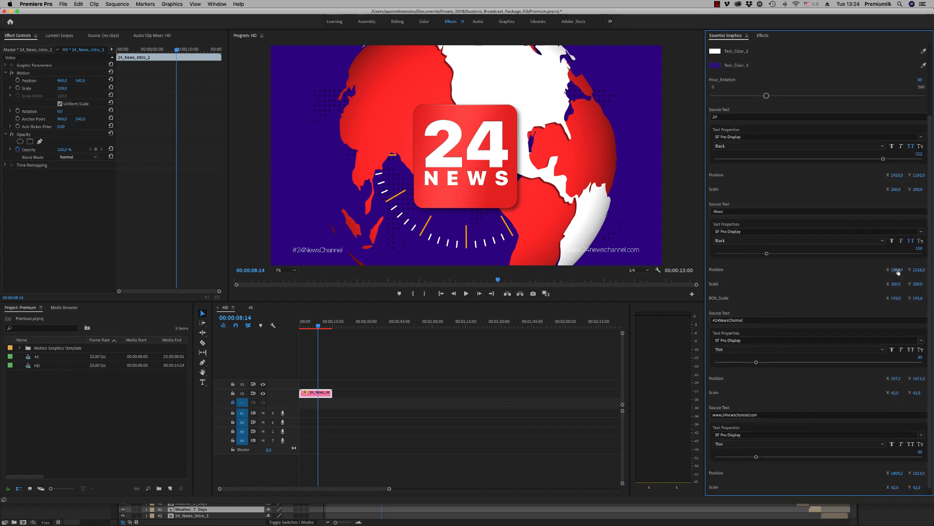
mouse_move(897, 269)
mouse_down()
mouse_move(550, 269)
mouse_move(899, 271)
mouse_up()
key(super+z)
click(861, 232)
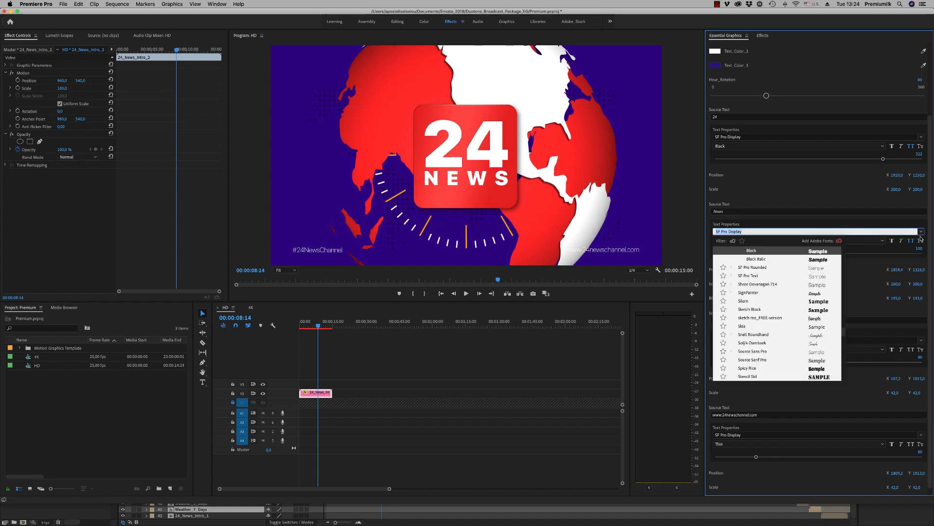
click(921, 231)
click(474, 352)
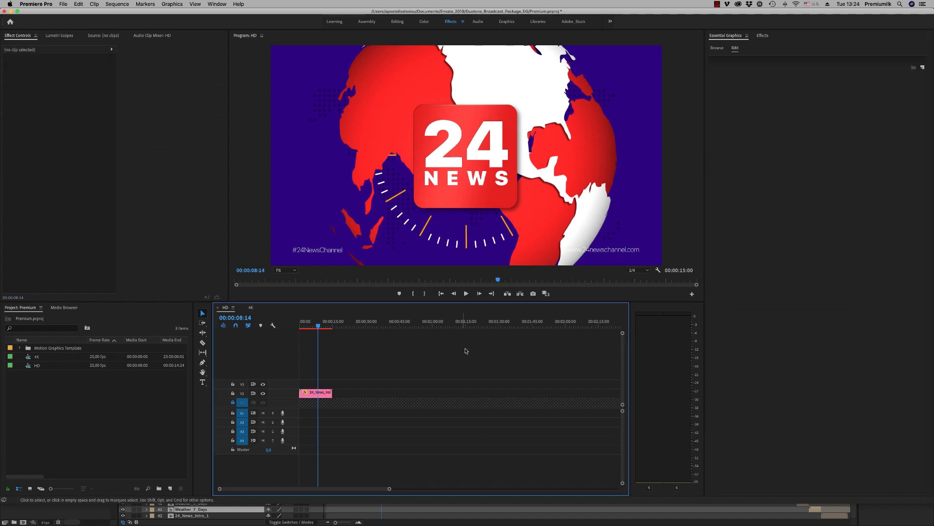
Place the Lower_Third_Live template on V2 after the intro, starting at 00:00:20:03, and select it at 00:00:32:04
click(717, 50)
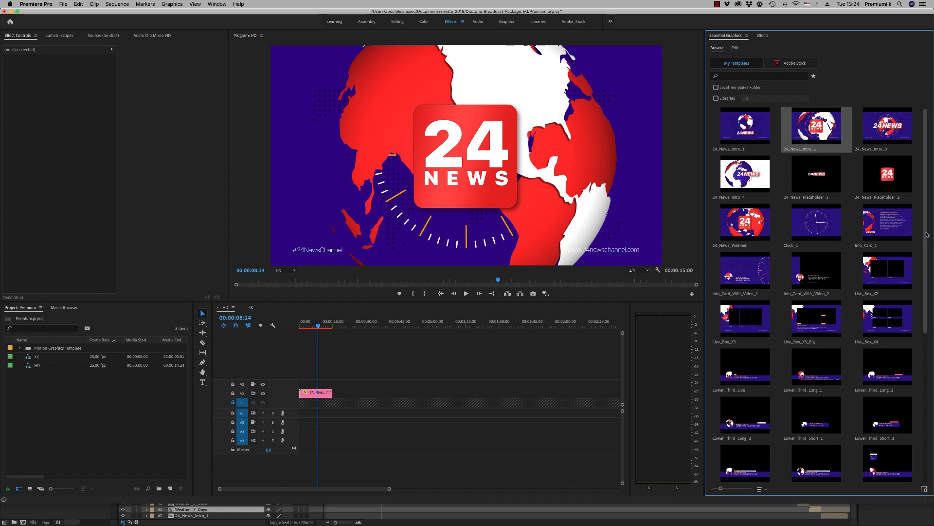
scroll(921, 227, down, 2)
drag(735, 329, 350, 393)
drag(369, 325, 371, 325)
click(390, 393)
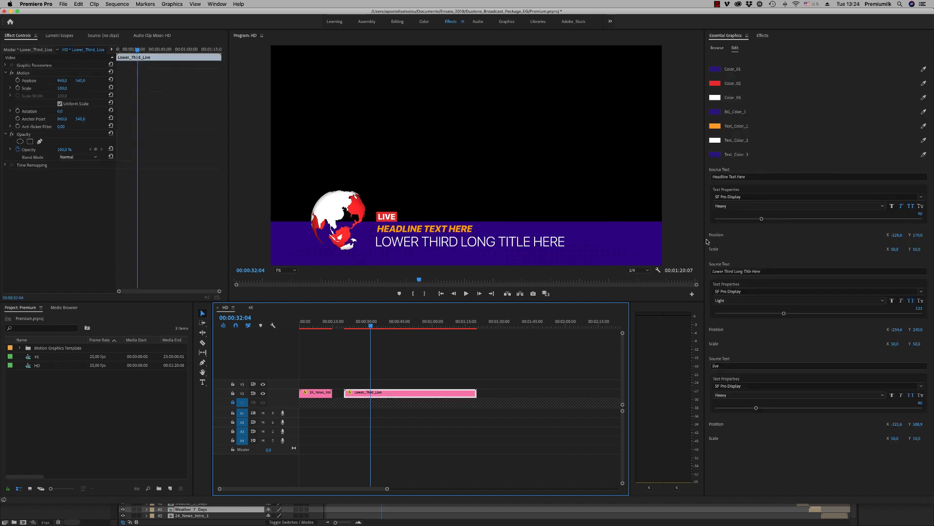
Place the 24_News_Placeholder_1 template on V3 directly above Lower_Third_Live and view it at 00:00:34:11
key(Up)
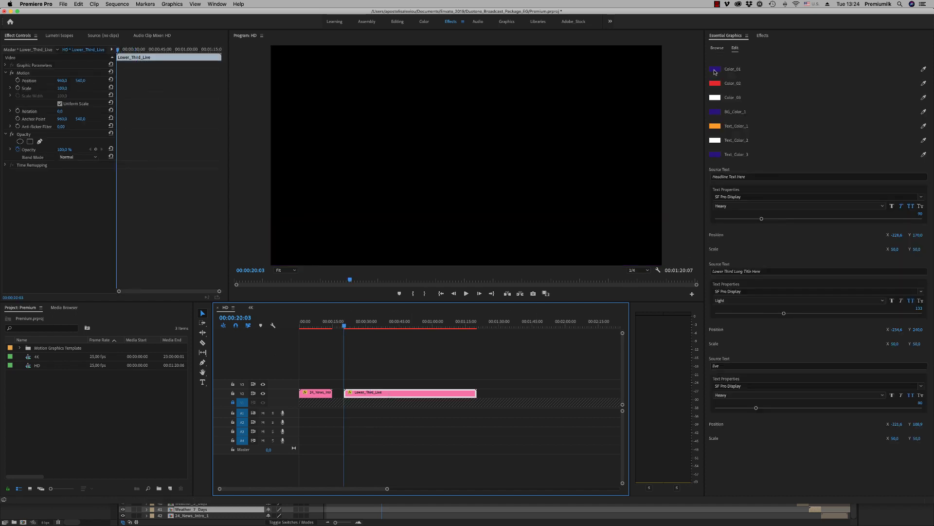
click(718, 47)
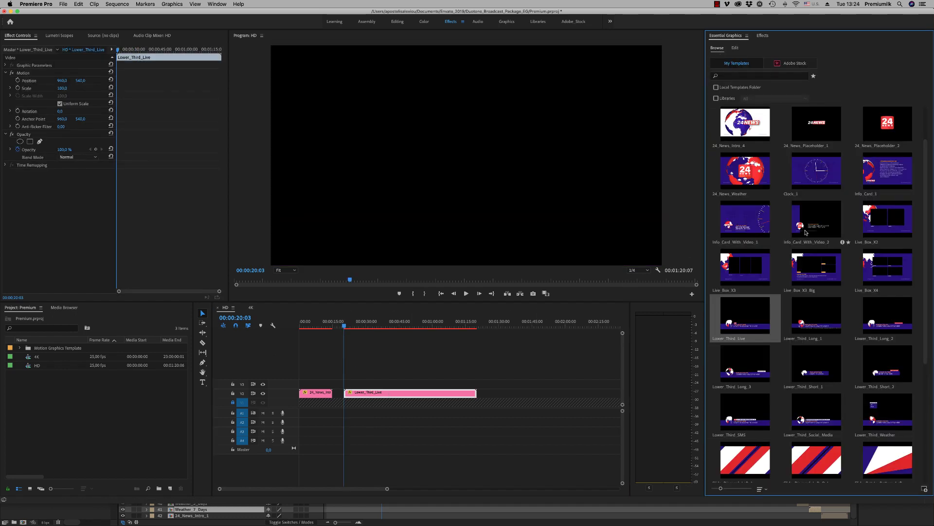
click(816, 122)
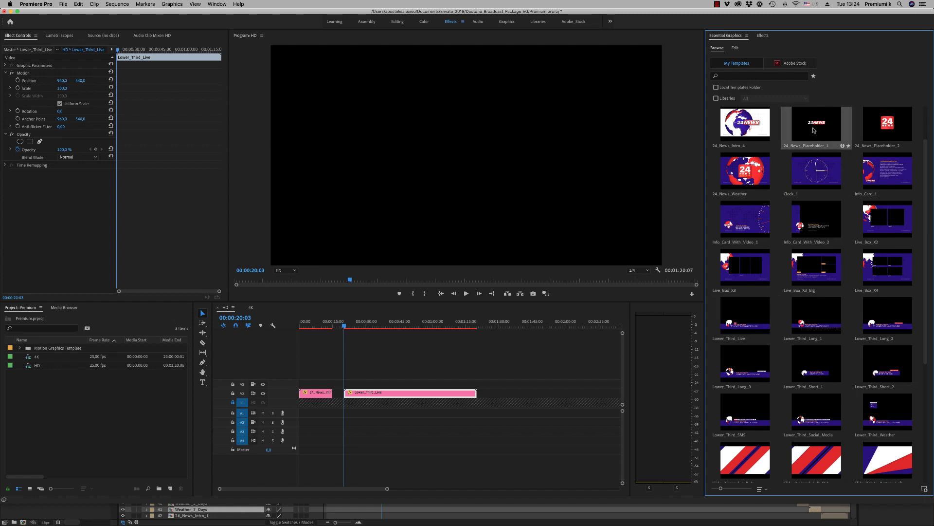
drag(815, 130, 347, 384)
click(376, 325)
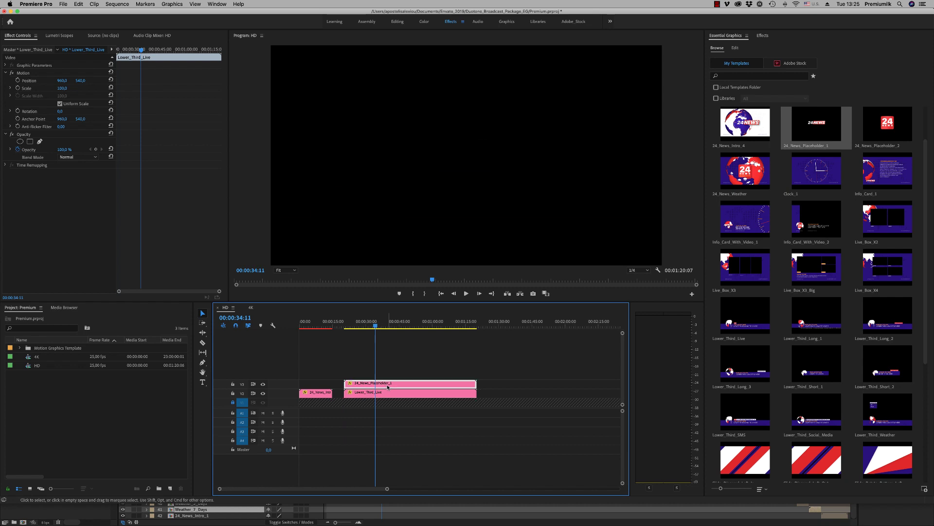
Scale the 24_News_Placeholder_1 clip to 40 and move it onto the lower third's globe at vertical position 858
click(388, 385)
click(388, 387)
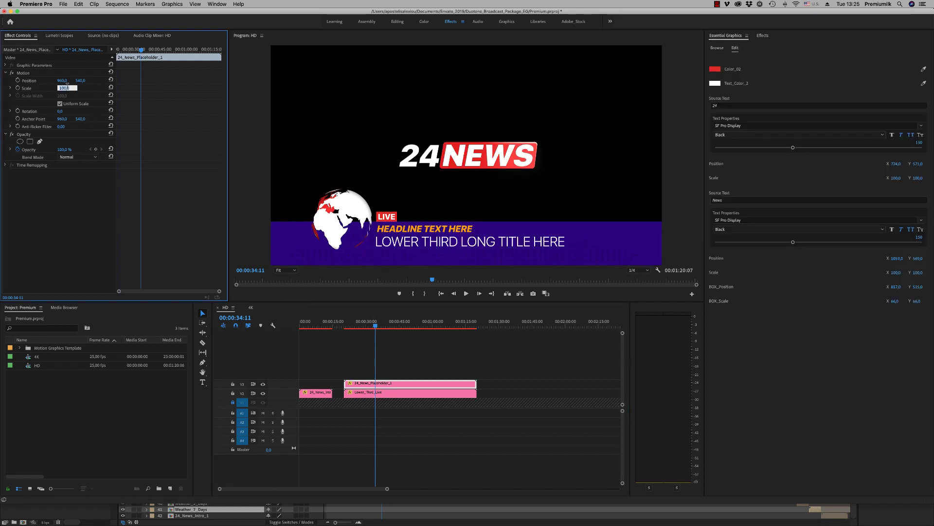
text(50)
key(Return)
mouse_move(58, 82)
mouse_down()
mouse_move(80, 87)
mouse_move(70, 84)
mouse_up()
text(40)
key(Return)
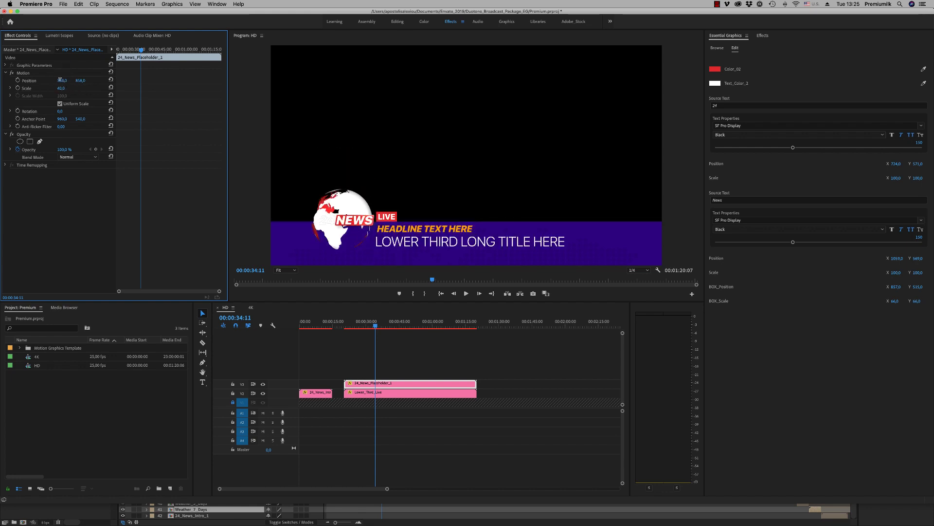
Set the 24_News_Placeholder_1 logo's horizontal position to 333 and its scale to 48
click(62, 80)
text(333)
key(Return)
mouse_move(61, 88)
mouse_down()
mouse_move(80, 88)
mouse_move(64, 88)
mouse_up()
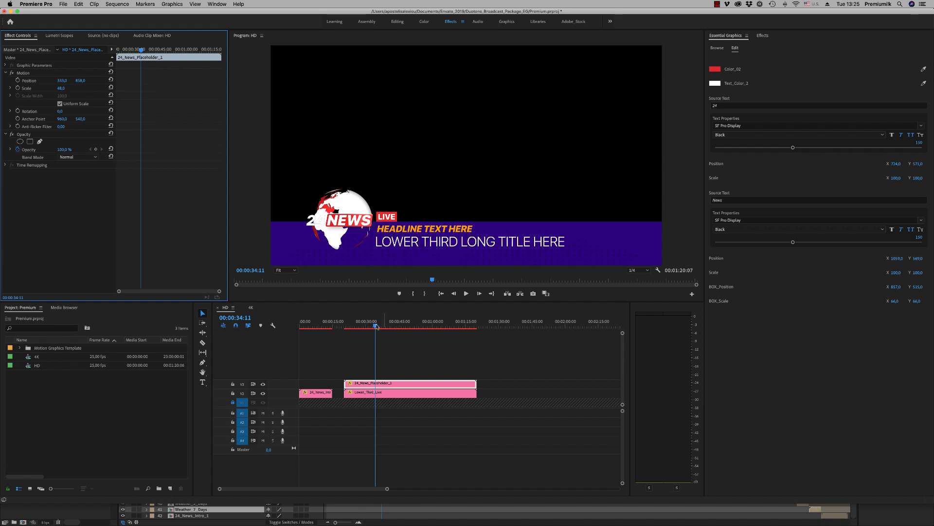
mouse_move(375, 325)
mouse_down()
mouse_move(355, 325)
mouse_move(376, 325)
mouse_up()
Place the Lower_Third_Long_2 template on V2 right after Lower_Third_Live and move the 24_News_Placeholder_1 clip above it on V3
click(717, 48)
drag(888, 315, 480, 390)
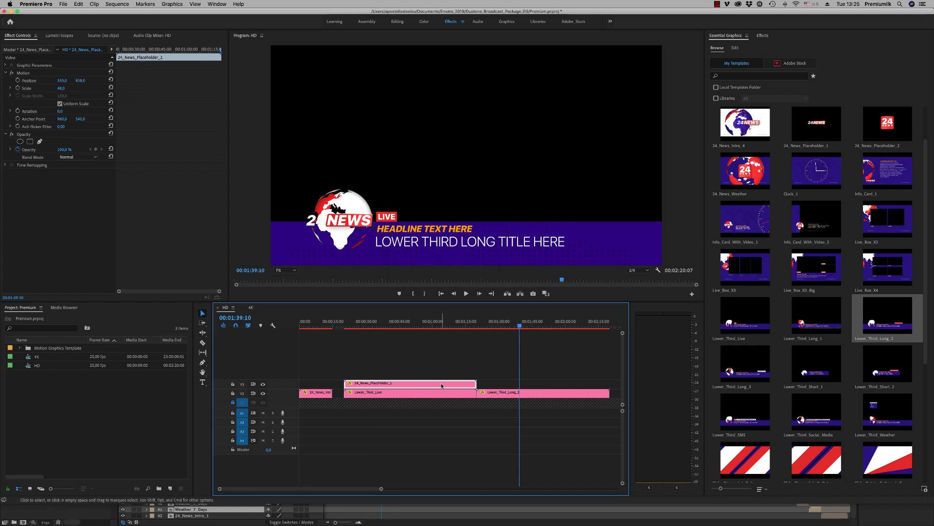
drag(441, 386, 589, 386)
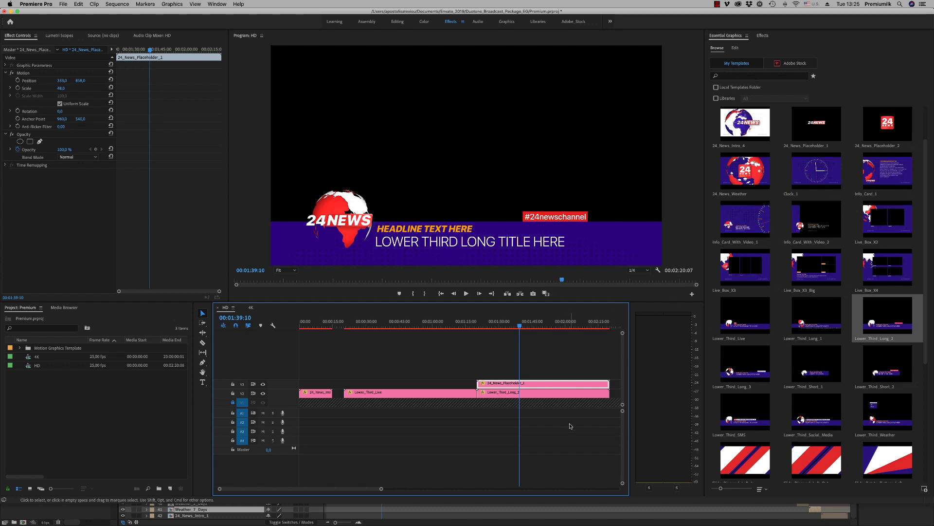
Add the Slide_Diagonal_Left_In transition template on V4 at the end of the Lower_Third_Long_2 clip
key(minus)
key(minus)
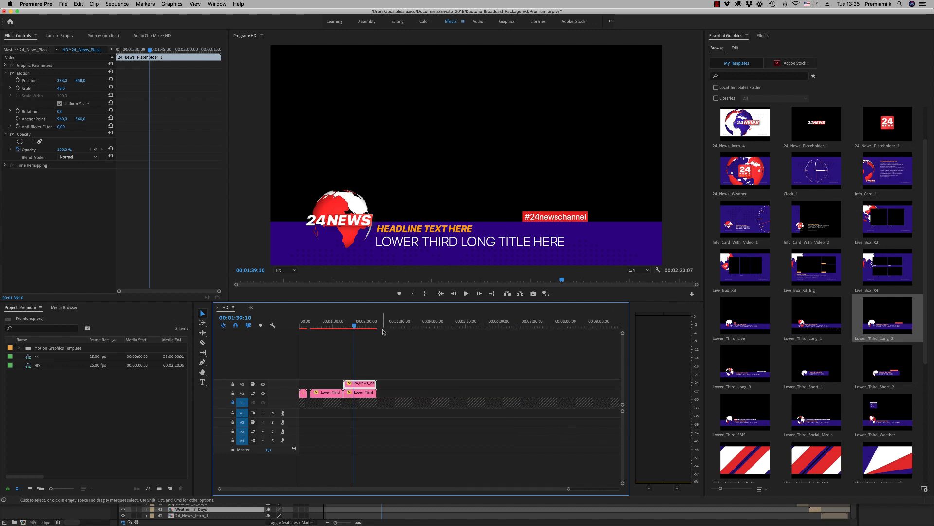
drag(745, 460, 379, 377)
key(equal)
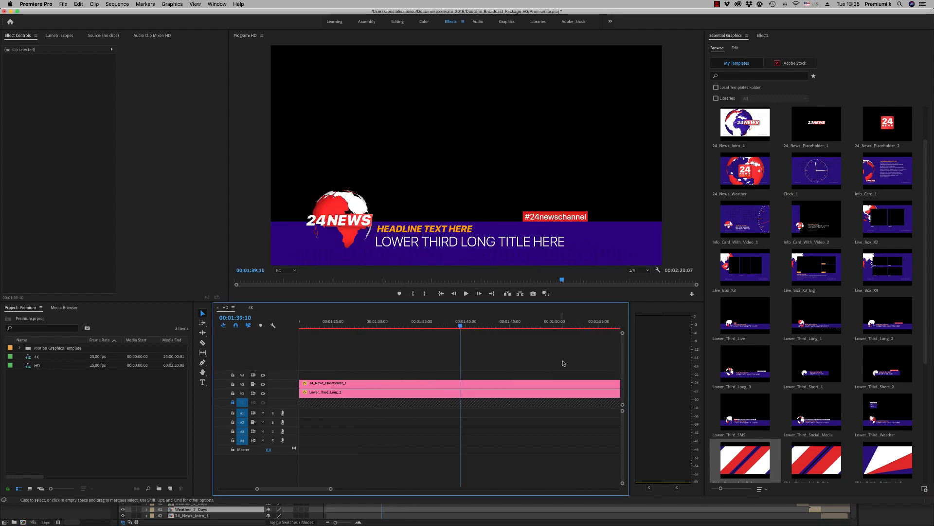
key(minus)
key(minus)
Reposition the Slide_Diagonal_Left_In clip so it straddles the end of the Lower_Third_Long_2 clip, and play the transition
drag(544, 324, 547, 324)
key(equal)
key(equal)
key(equal)
drag(487, 375, 504, 378)
key(space)
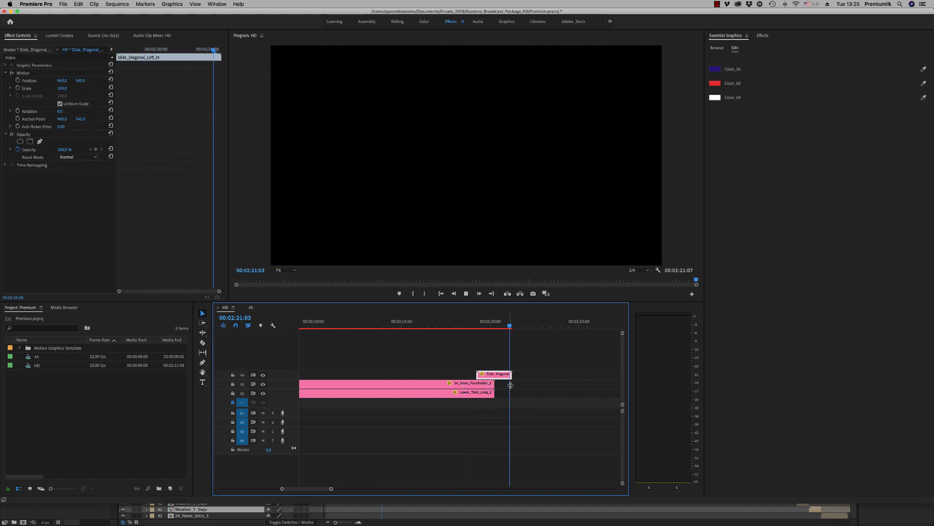
Place the Clock_1 template on V3 starting where the Slide_Diagonal_Left_In clip ends, and preview a frame of it
click(495, 324)
click(717, 48)
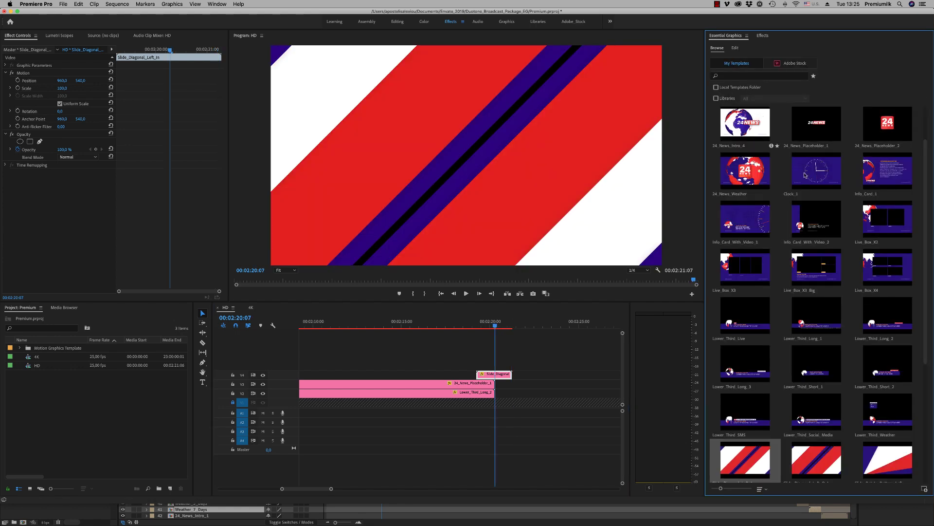
scroll(911, 490, down, 5)
scroll(912, 490, down, 1)
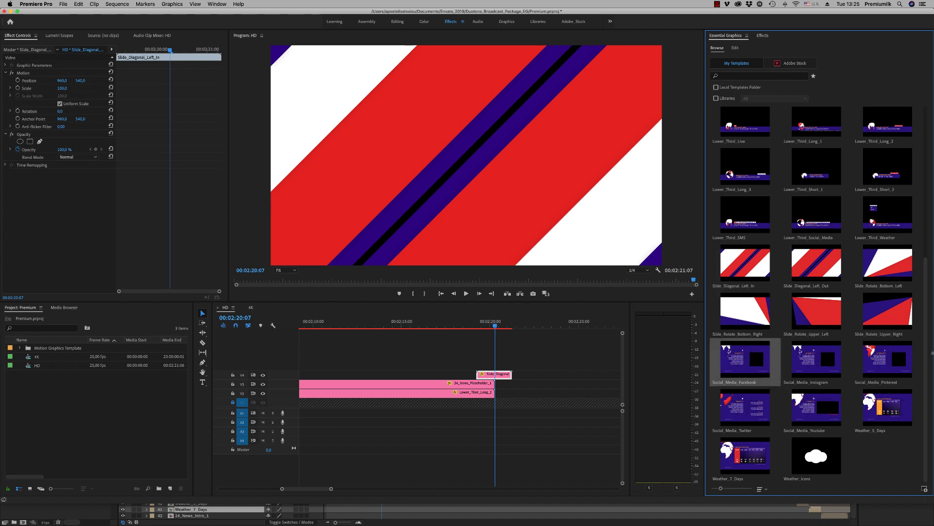
drag(931, 354, 928, 204)
drag(818, 231, 518, 384)
click(555, 325)
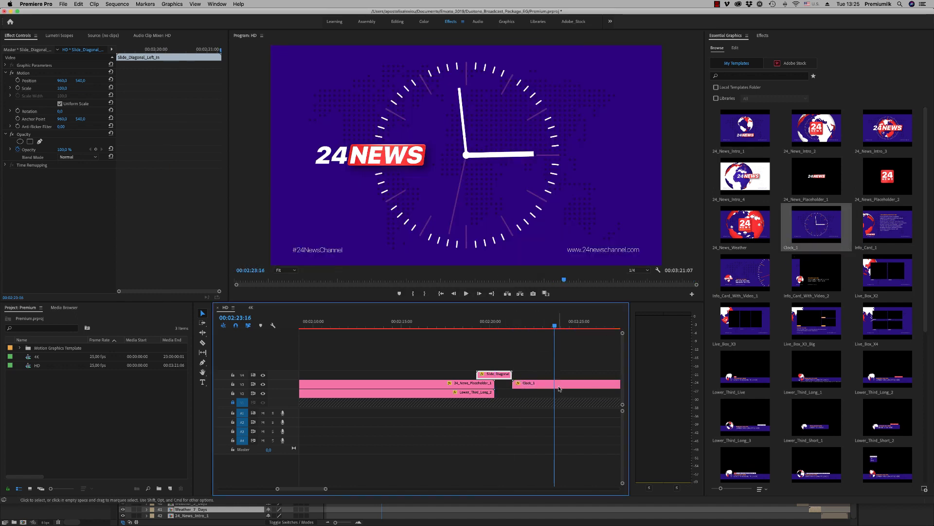
Raise the Clock_1 graphic's hour rotation to about 220 and preview a slightly earlier frame
click(558, 384)
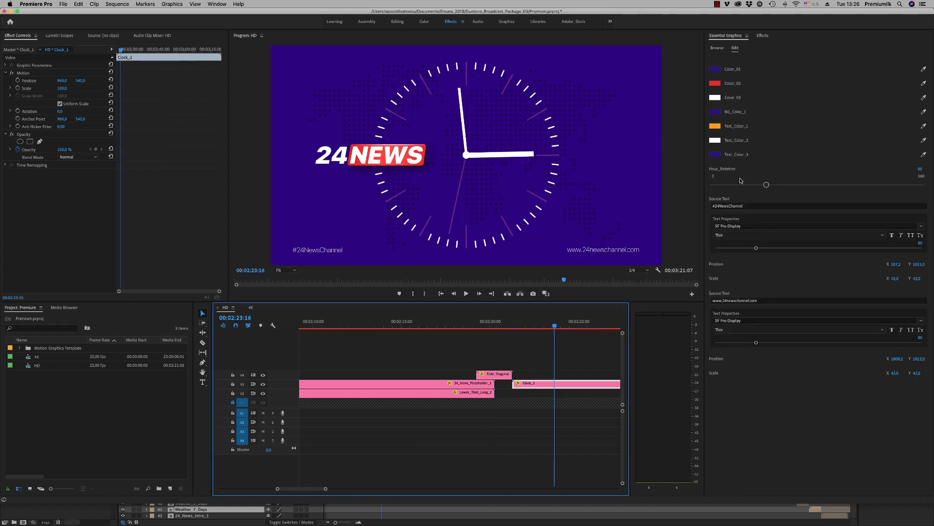
drag(763, 187, 794, 185)
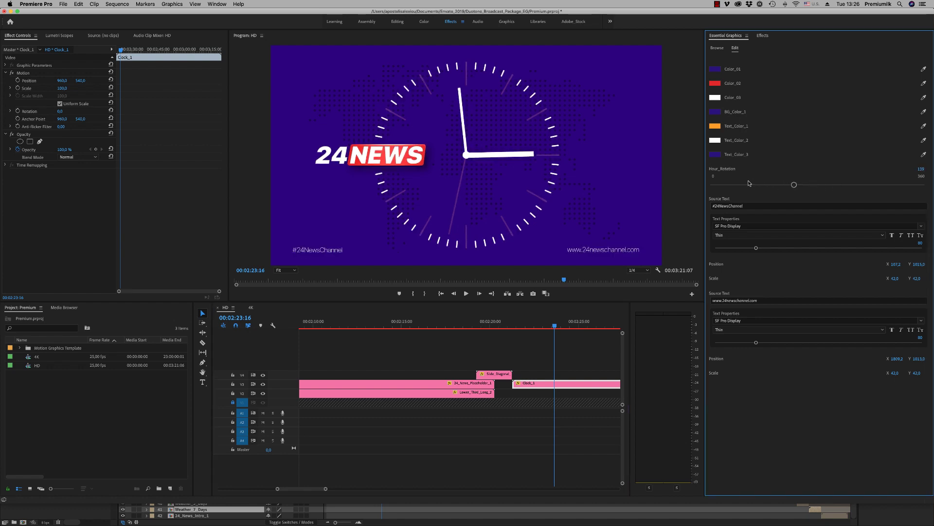
click(536, 419)
click(544, 383)
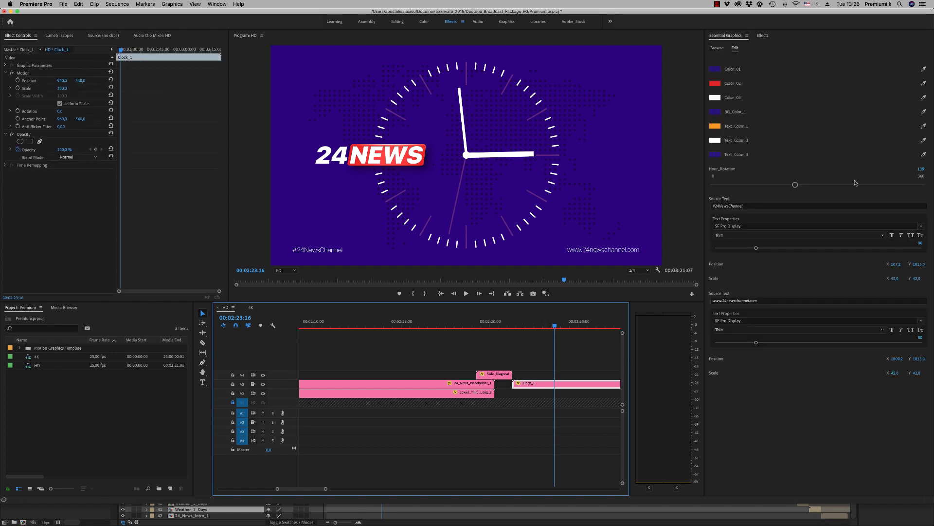
click(762, 186)
click(790, 186)
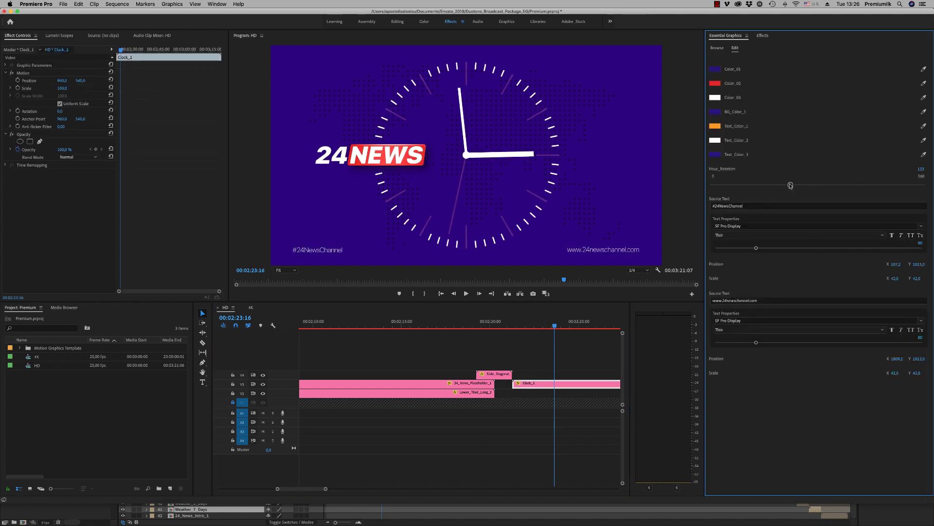
click(843, 185)
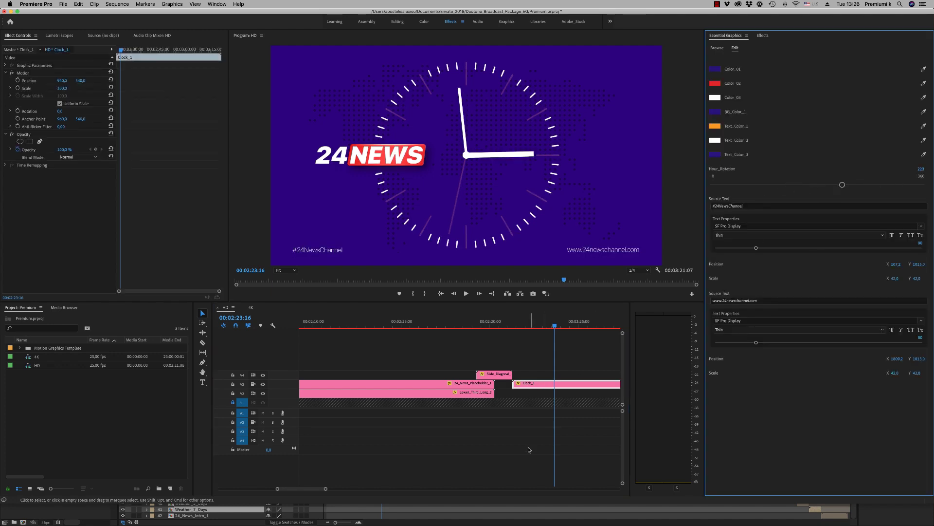
drag(553, 325, 544, 326)
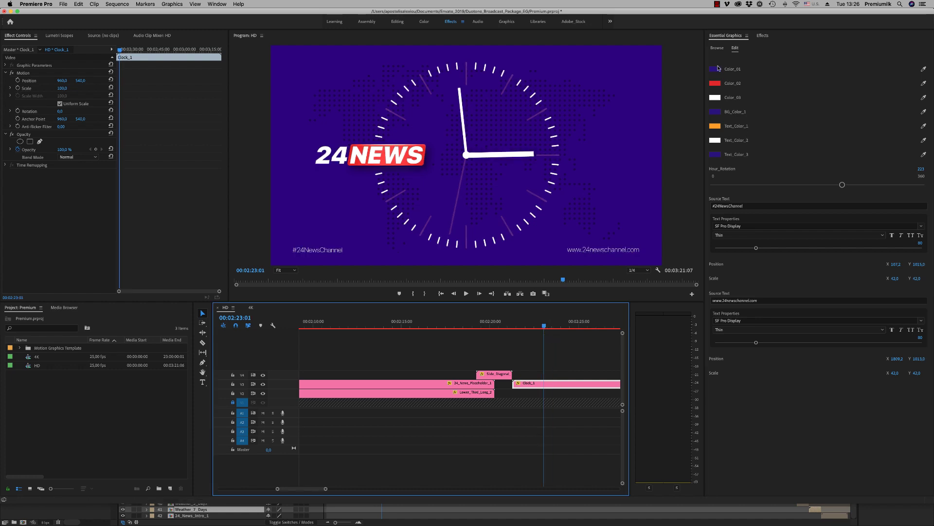
Place the Weather_7_Days template on V3 a short gap after the Clock_1 clip and select it
click(717, 49)
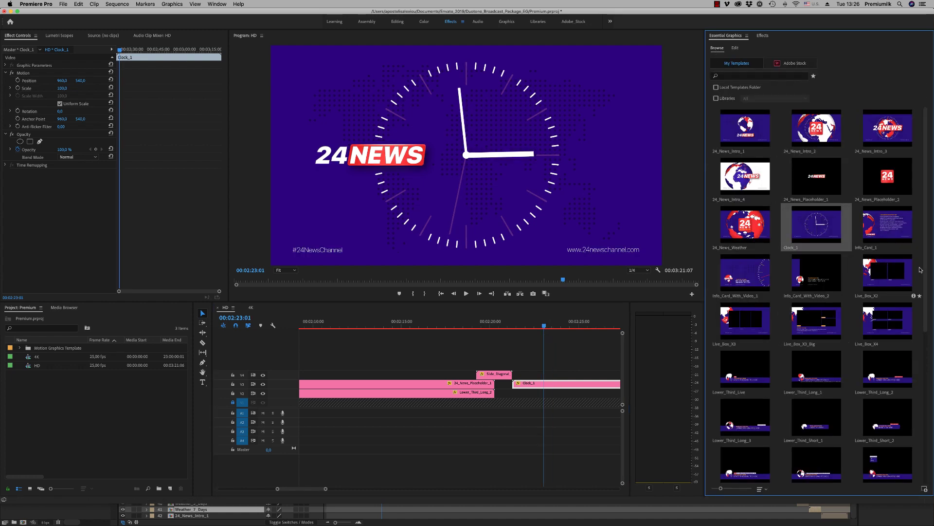
scroll(827, 341, down, 10)
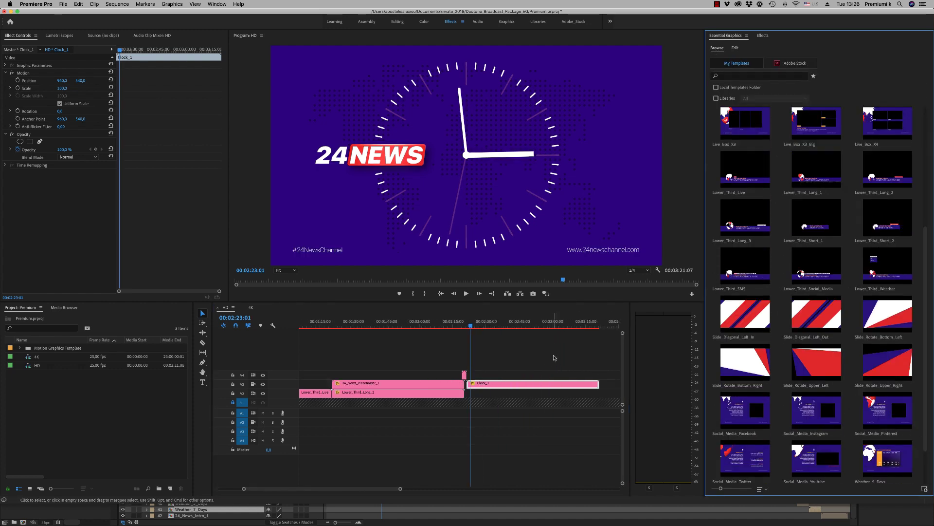
key(minus)
key(minus)
click(421, 323)
key(equal)
click(925, 392)
scroll(924, 393, down, 2)
drag(745, 465, 448, 386)
key(equal)
key(equal)
click(467, 385)
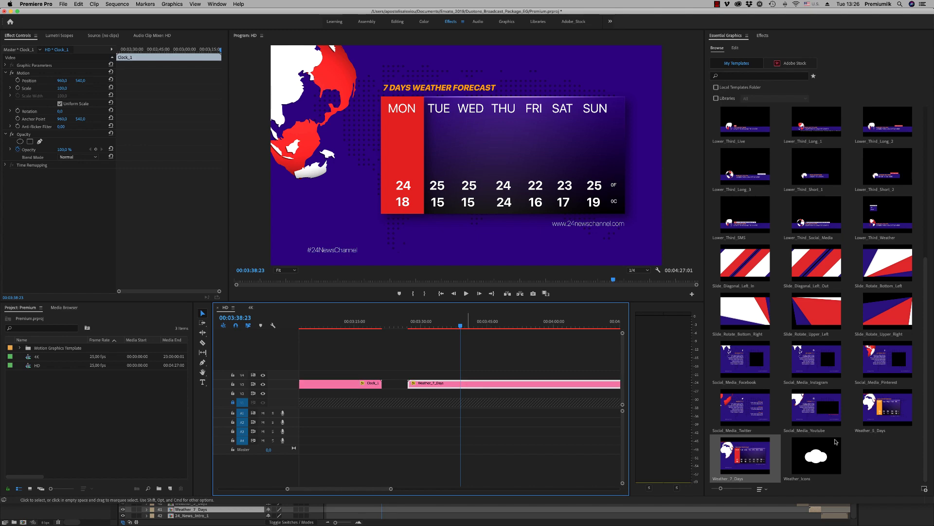
Place the Weather_Icons template on V4 directly above the Weather_7_Days clip and set its scale to 50
click(717, 48)
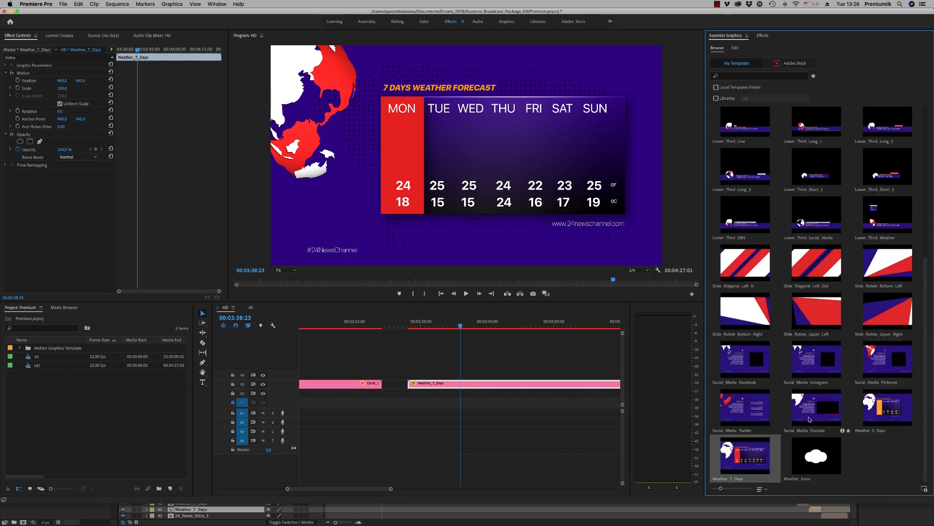
drag(816, 455, 408, 378)
click(62, 88)
text(50)
key(Return)
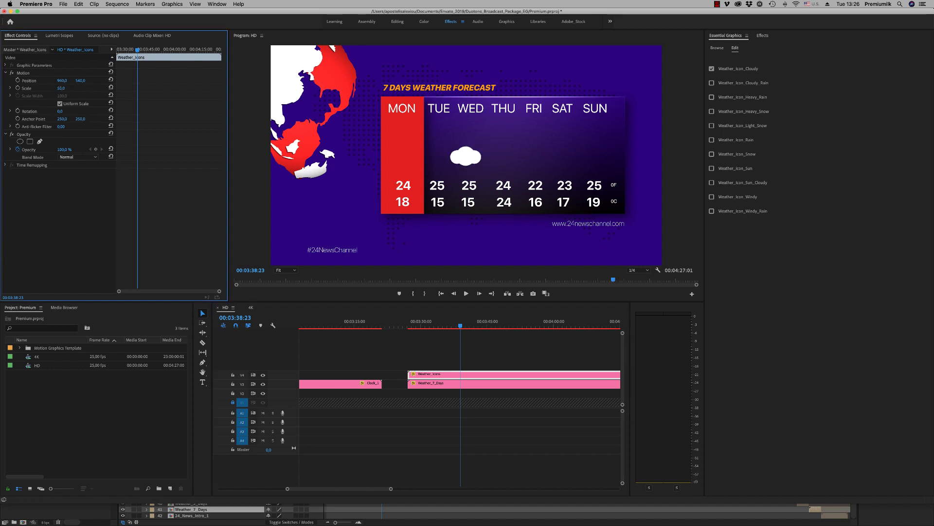
Move the weather icon into the MON column at horizontal position 650 and set its scale to 40
mouse_move(61, 80)
mouse_down()
mouse_move(46, 80)
mouse_move(72, 85)
mouse_up()
click(60, 89)
text(40)
key(Return)
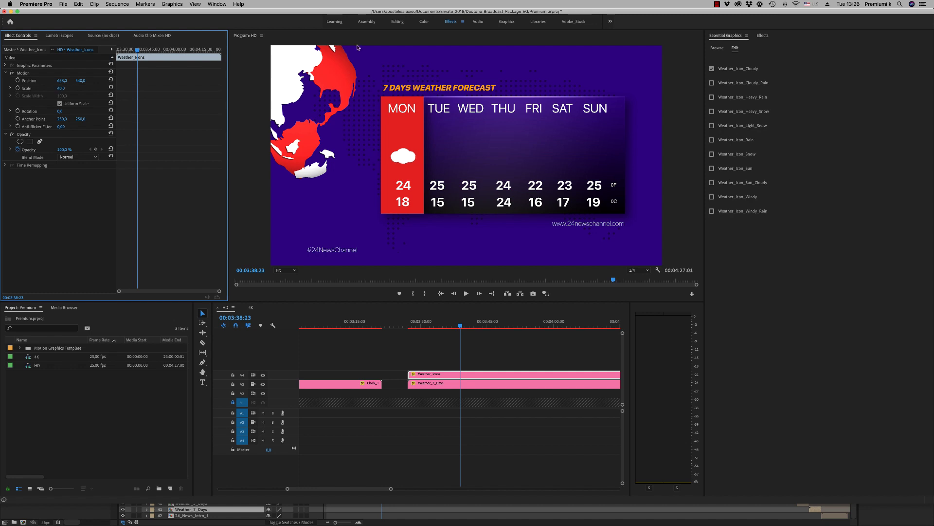
Switch off the Cloudy icon, try the Rain and Light_Snow icons, and enable the Sun icon for Monday
click(711, 69)
click(711, 140)
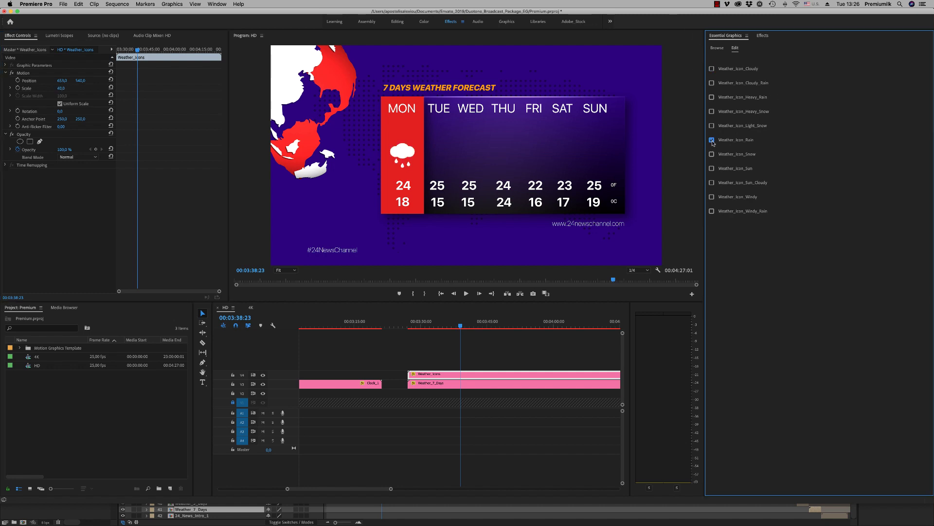
click(712, 140)
click(712, 125)
click(712, 125)
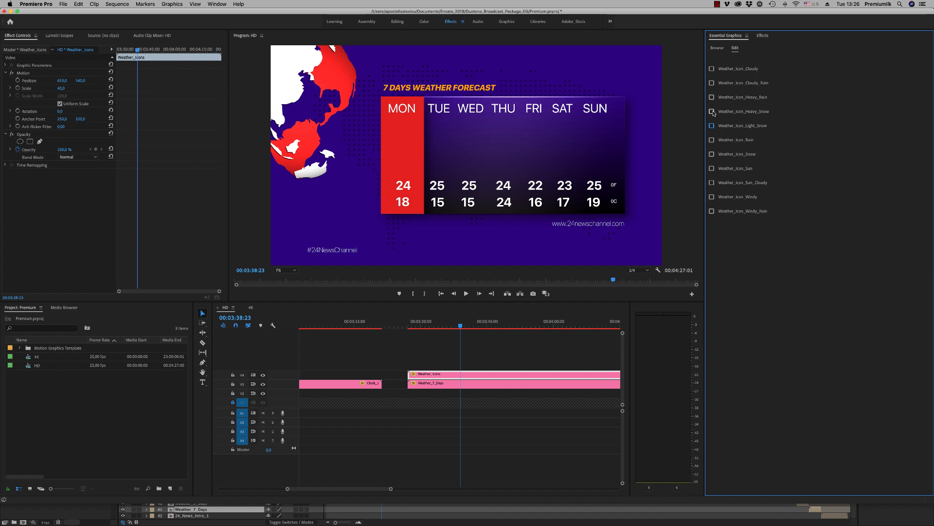
click(712, 169)
Check the Weather_Icons options, then select the Weather_7_Days clip to examine its editable colours and text
click(717, 48)
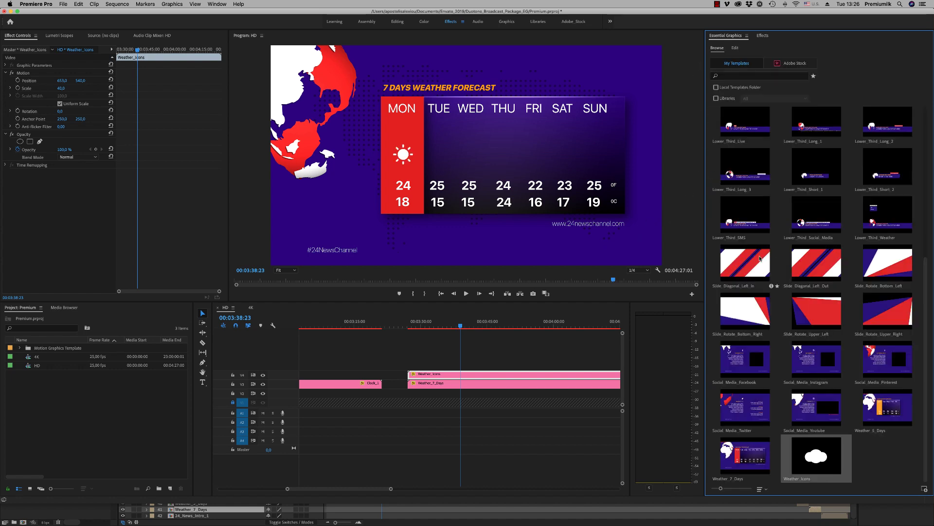
key(minus)
click(485, 323)
key(minus)
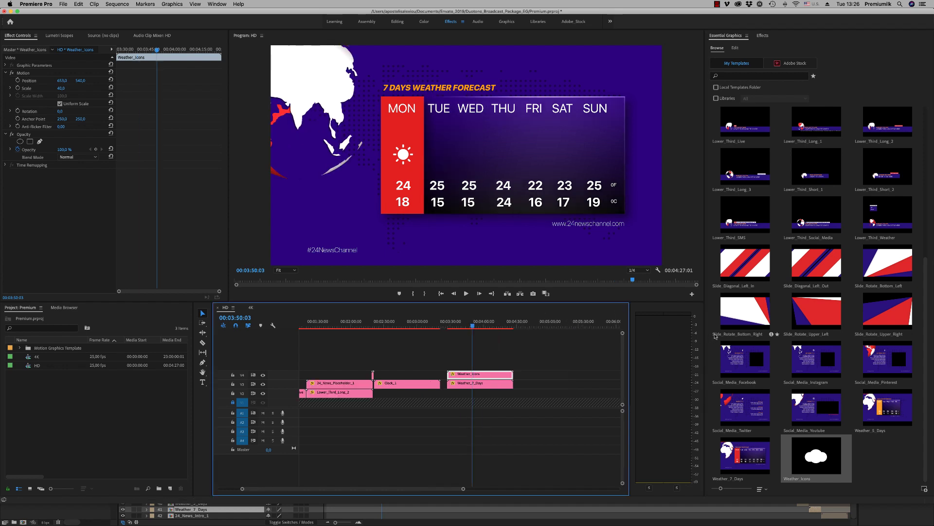
click(719, 48)
click(736, 48)
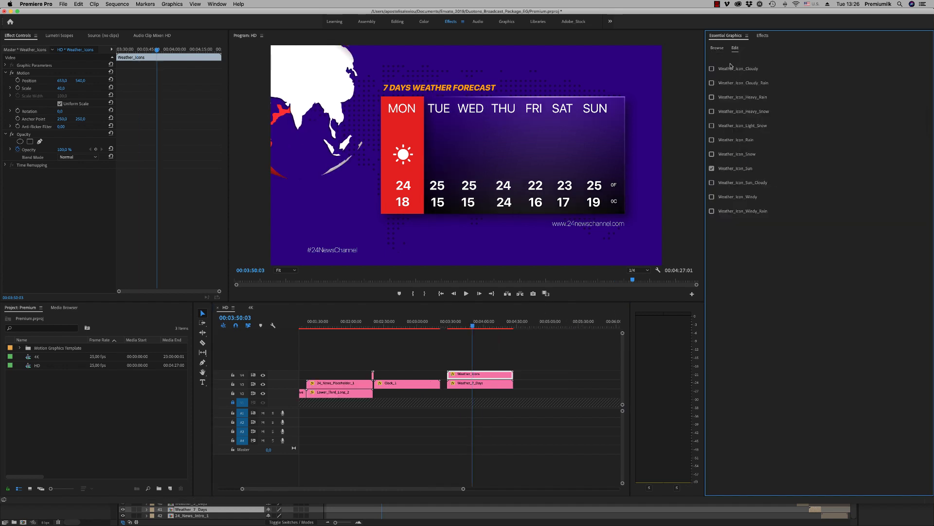
click(718, 47)
click(480, 383)
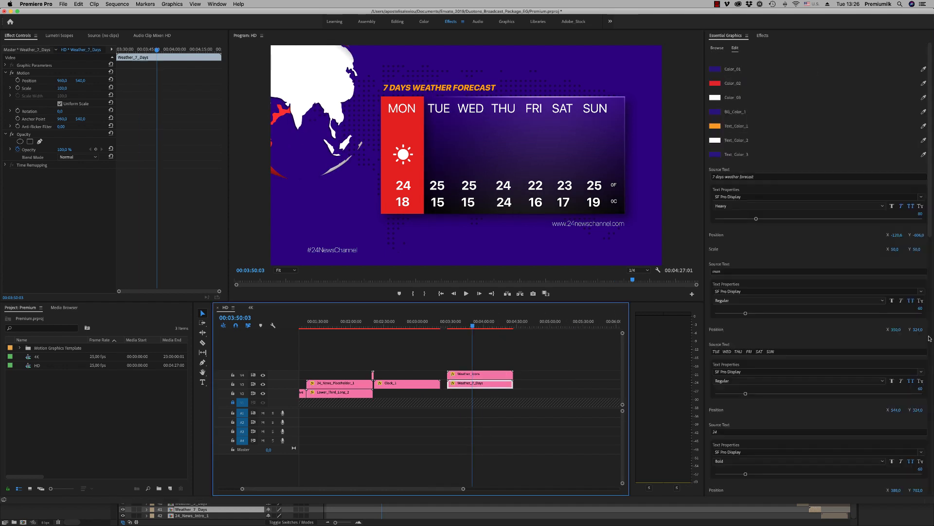
Return to the 24 News intro clip near the beginning of the sequence and view its frame
key(minus)
drag(335, 322, 302, 319)
key(equal)
key(equal)
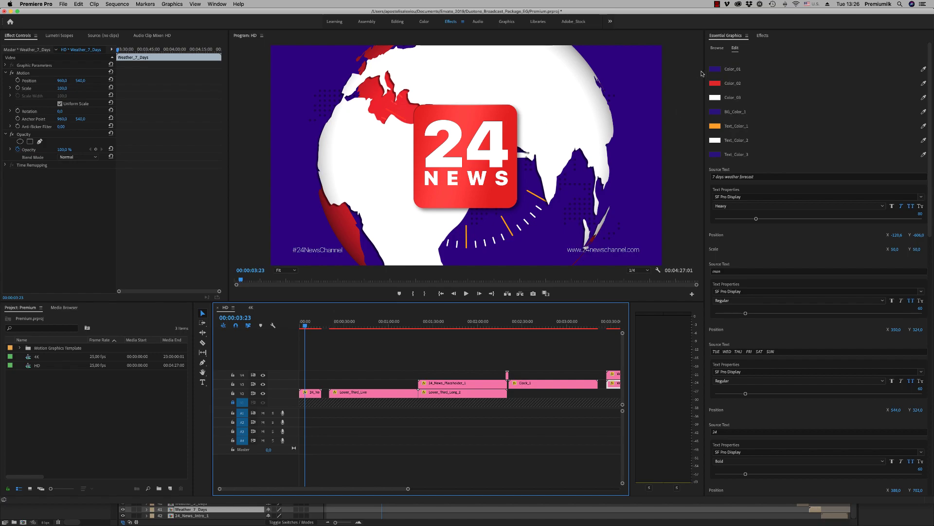